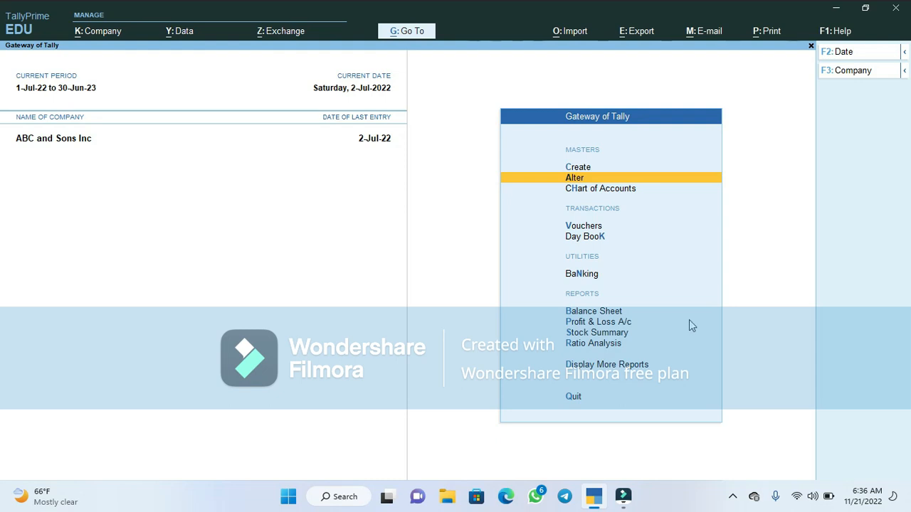
- Start creating a new ledger and name it Electricity Expenses
key("Down")
key("Up")
key("Up")
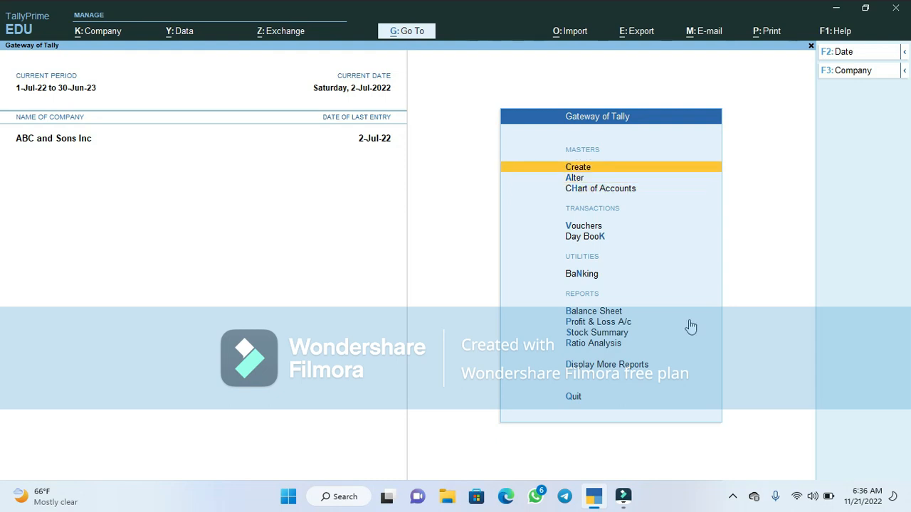
key("Return")
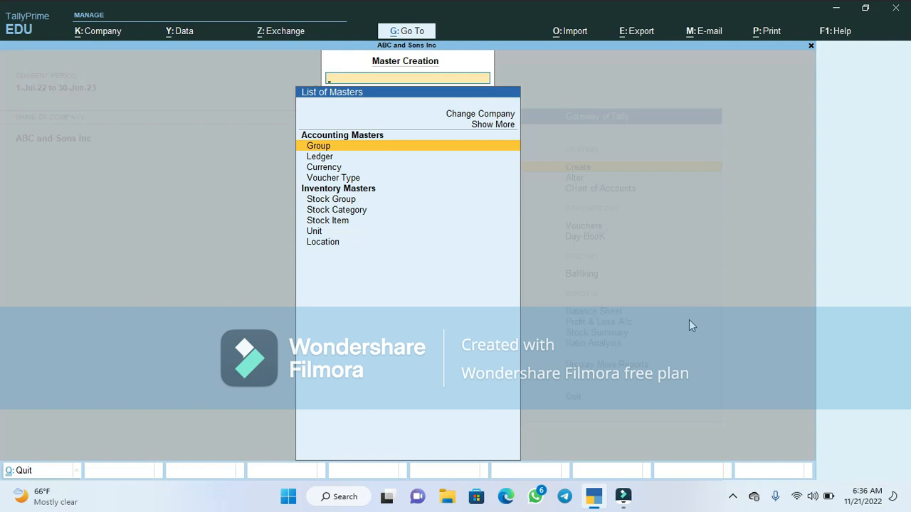
key("Down")
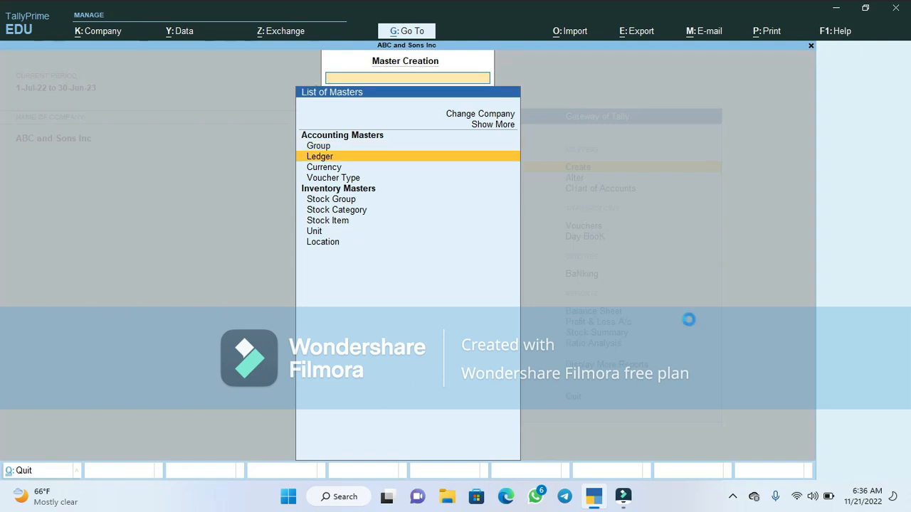
key("Return")
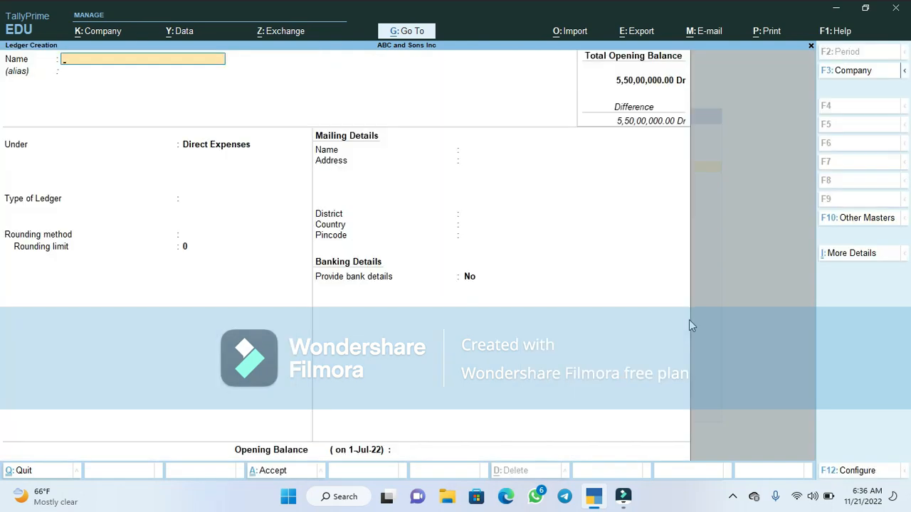
type("Electricity Expenses")
key("Return")
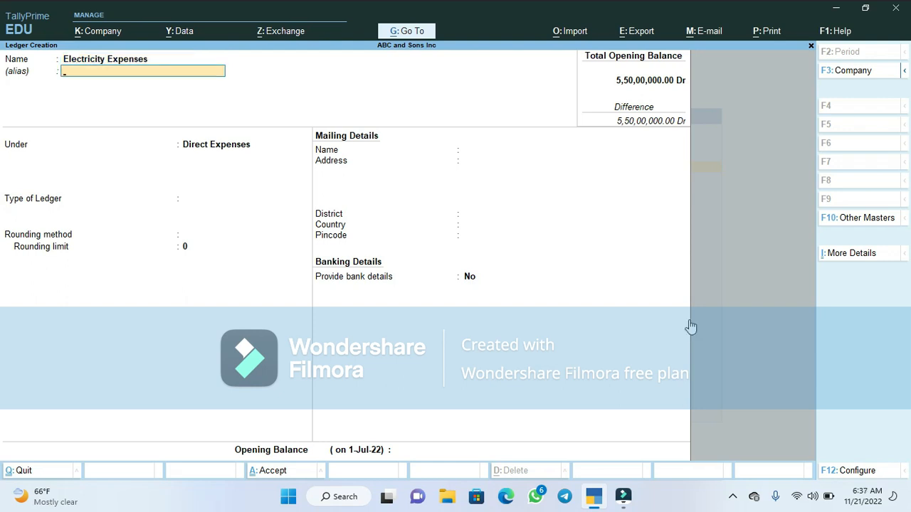
- Keep the ledger under Direct Expenses with default type and rounding, save it, and return to the main menu
key("Return")
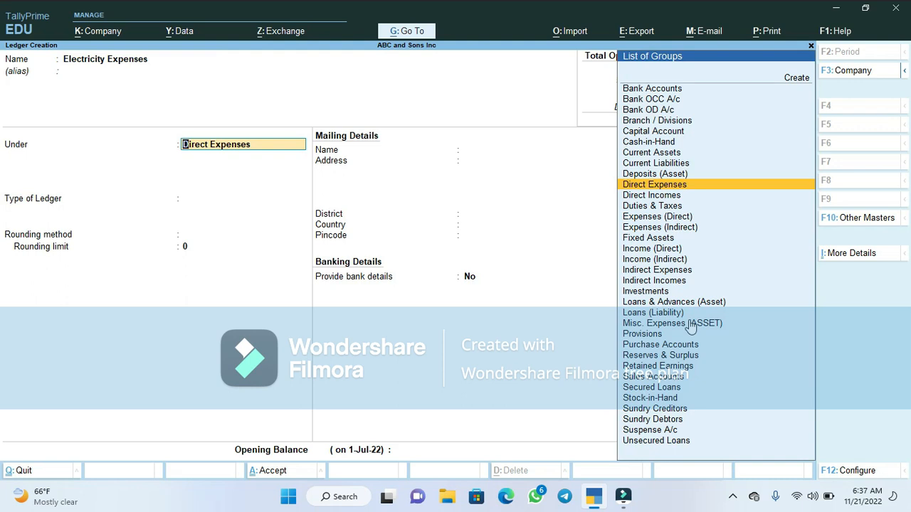
key("Return")
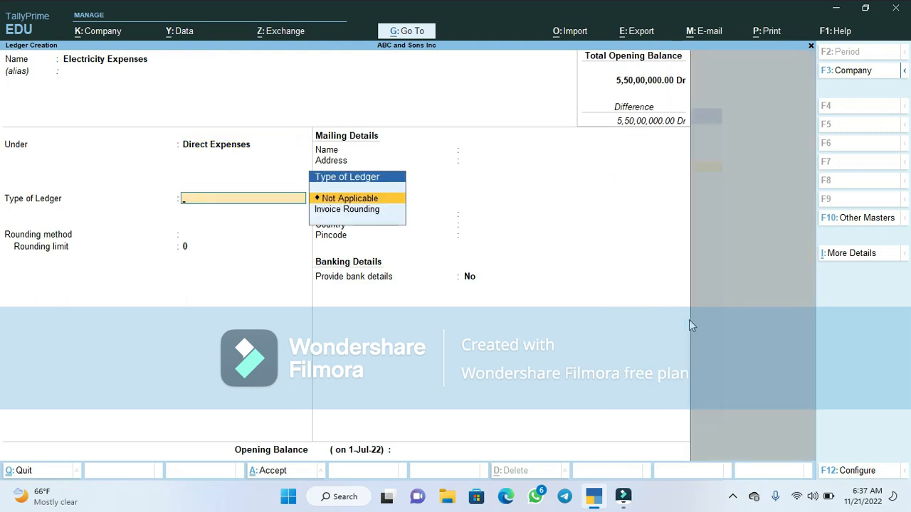
key("Return")
key("Return")
key("Return")
key("Return")
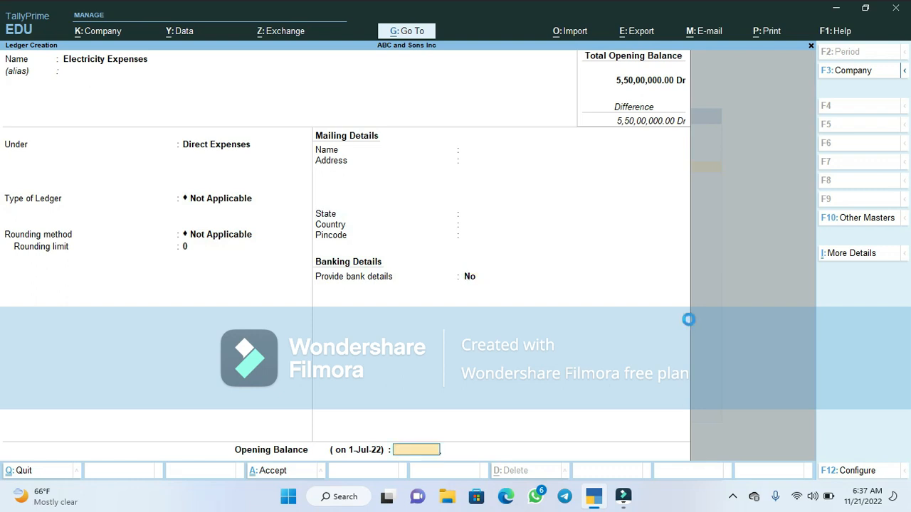
key("Return")
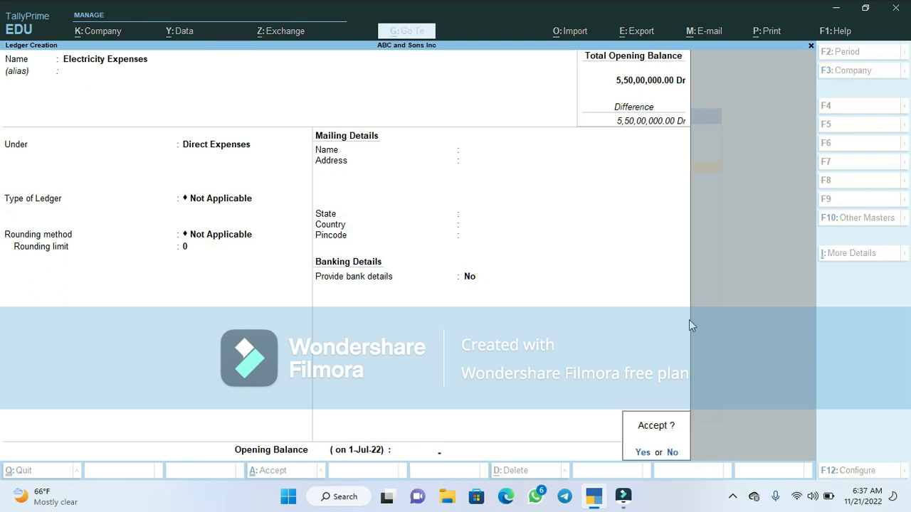
key("Return")
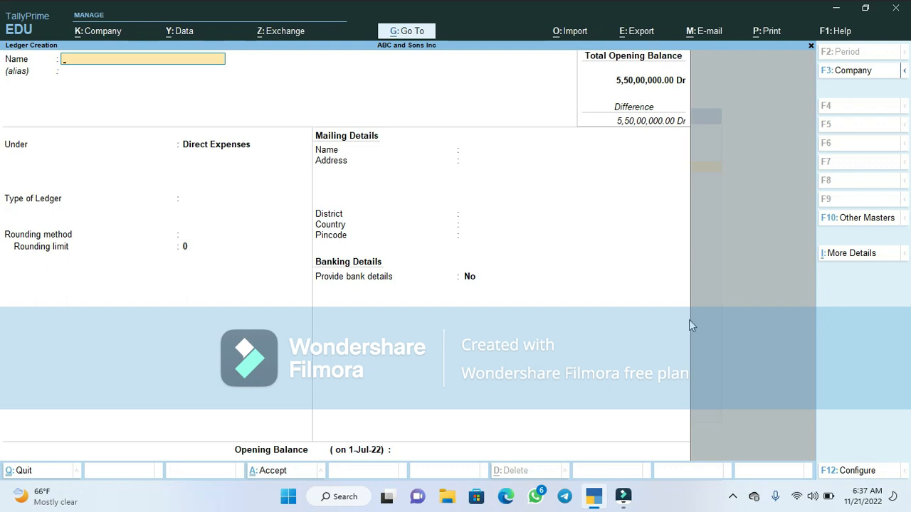
key("Escape")
key("Return")
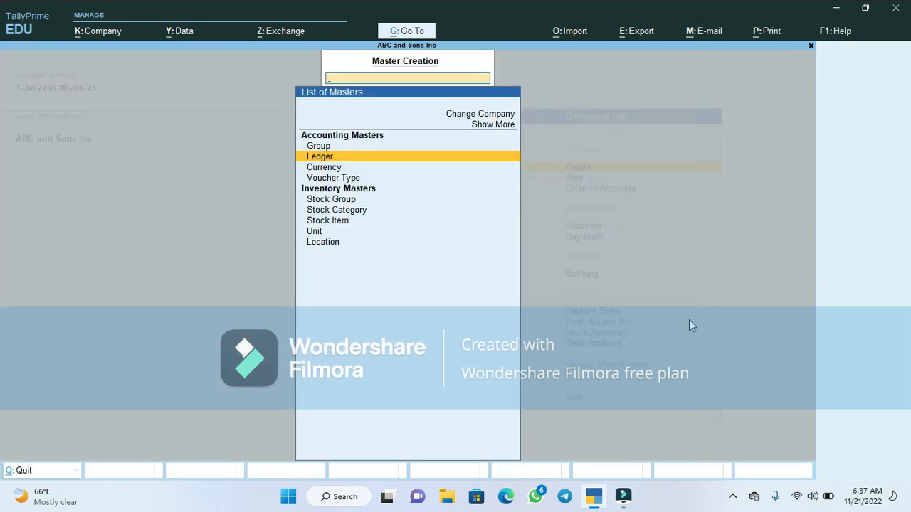
key("Escape")
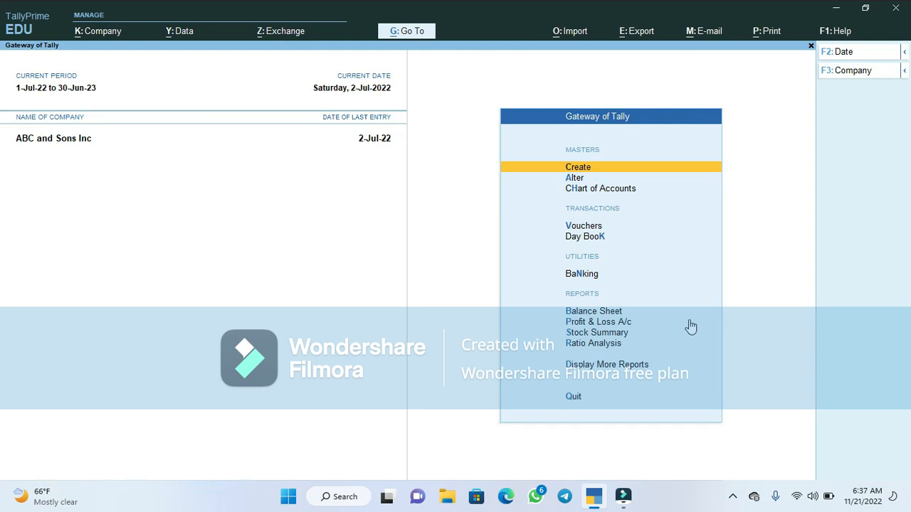
- Browse the chart of accounts ledger list to locate the new Electricity Expenses ledger
key("h")
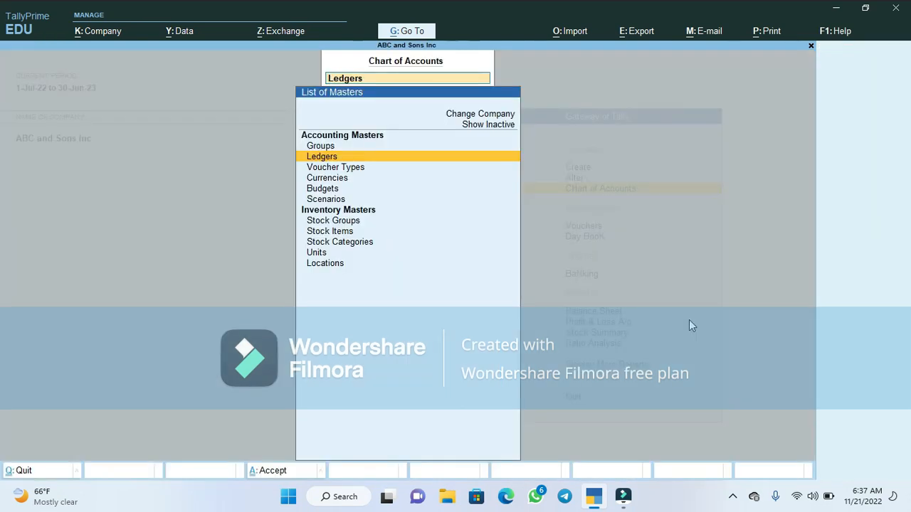
key("Return")
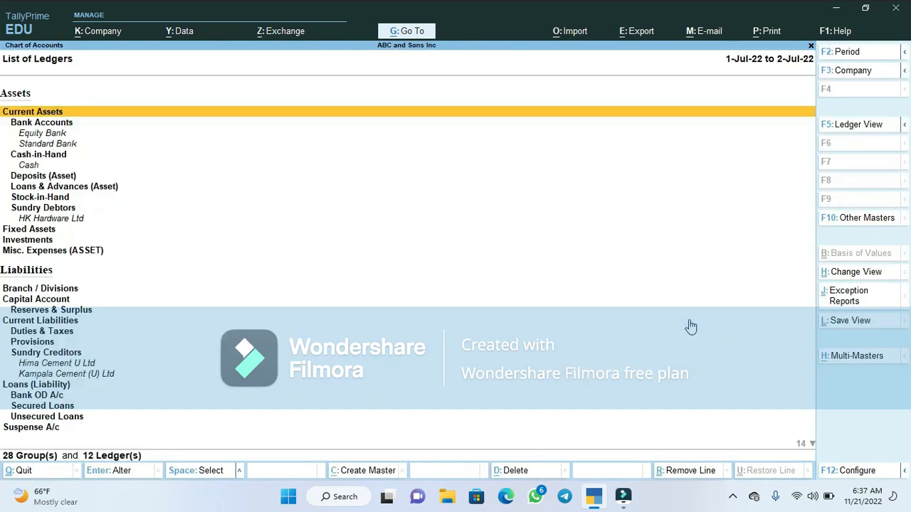
key("Down")
key("Down")
key("Down")
key("Down")
key("Down")
key("Down")
key("Down")
key("Down")
key("Down")
key("Down")
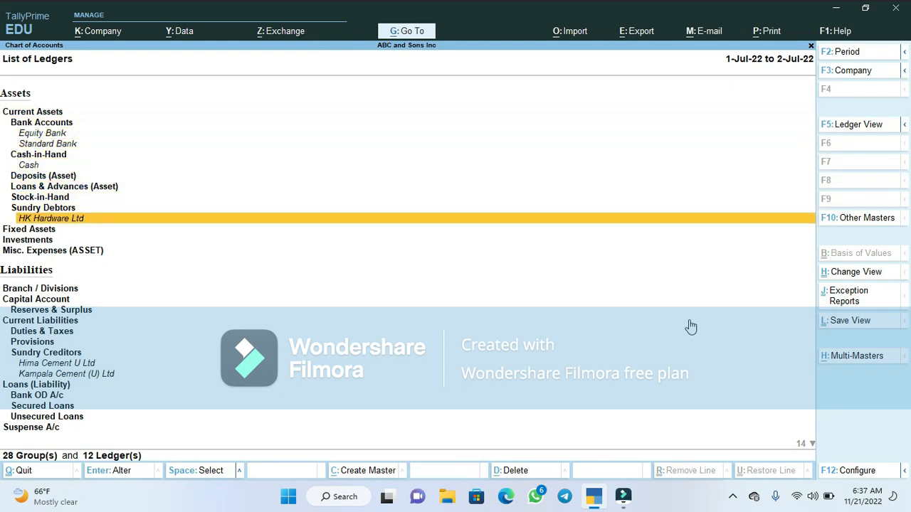
key("Down")
key("Down")
key("Down")
key("Down")
key("Down")
key("Down")
key("Down")
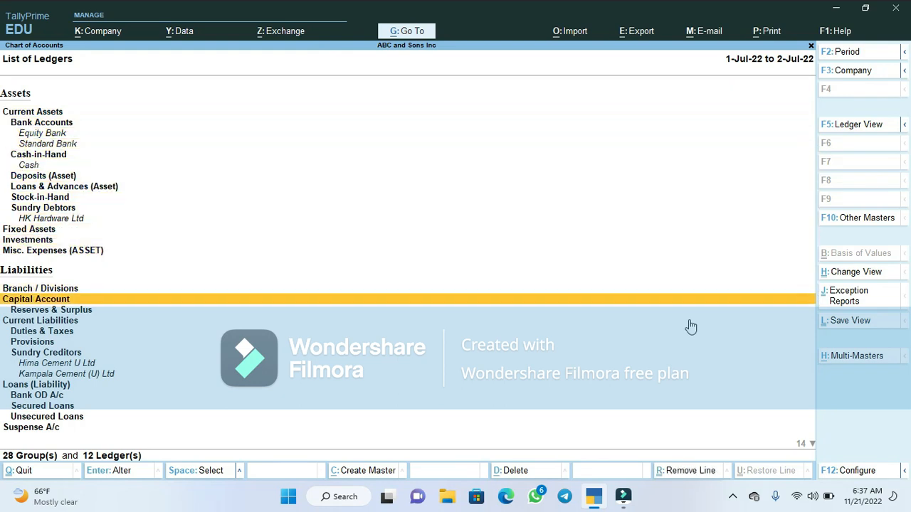
key("Down")
key("Down")
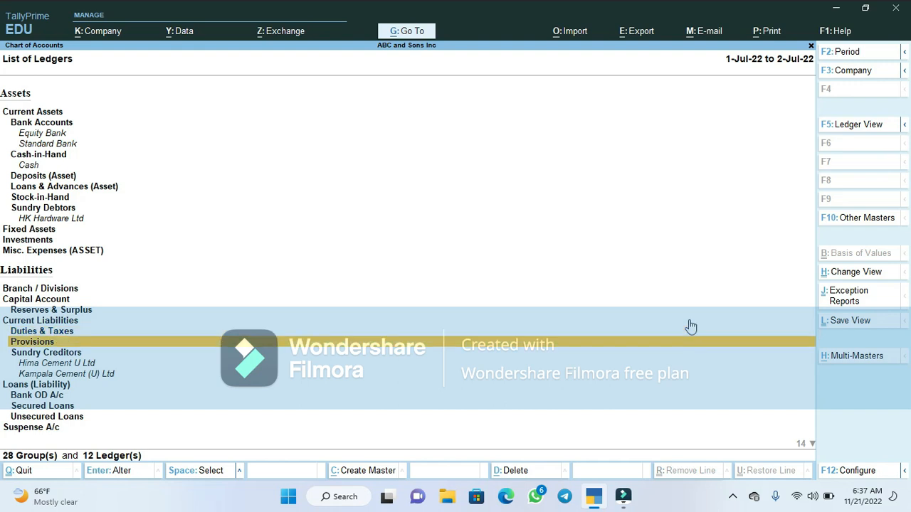
key("Down")
key("Down")
key("Down")
key("Down")
key("Down")
key("Down")
key("Down")
key("Down")
key("Down")
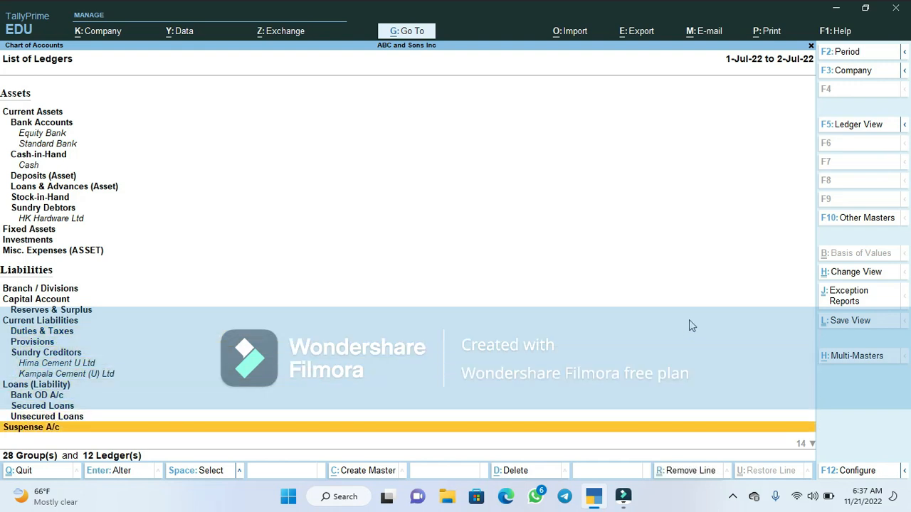
key("Down")
key("Down")
key("Down")
key("Up")
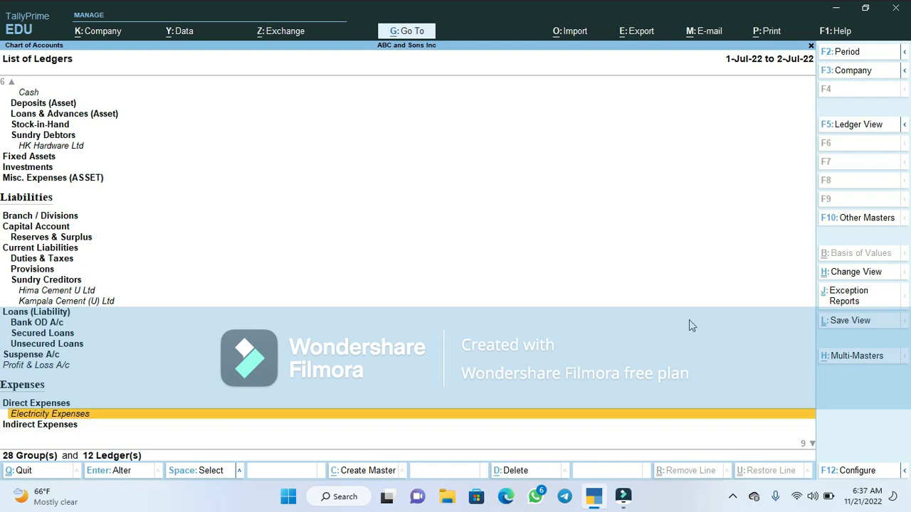
key("Escape")
key("Escape")
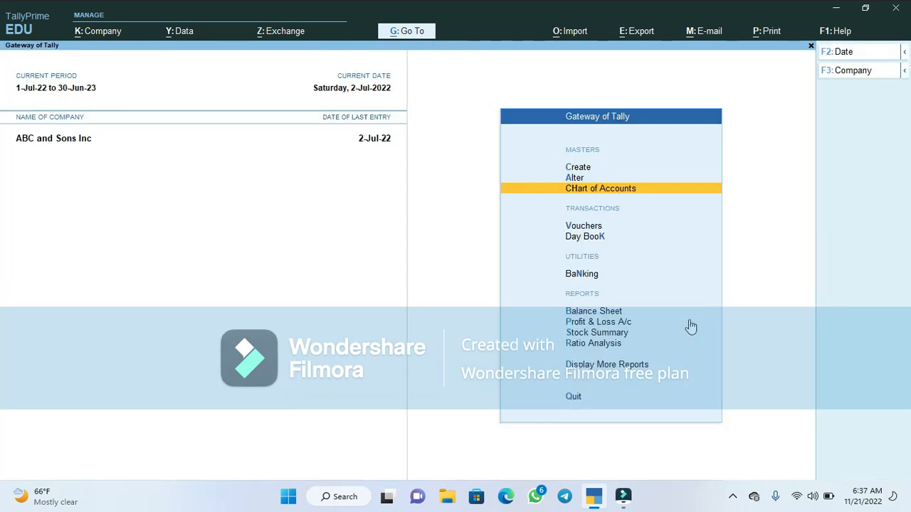
- Open a Payment voucher and set its account to Equity Bank
key("Down")
key("Down")
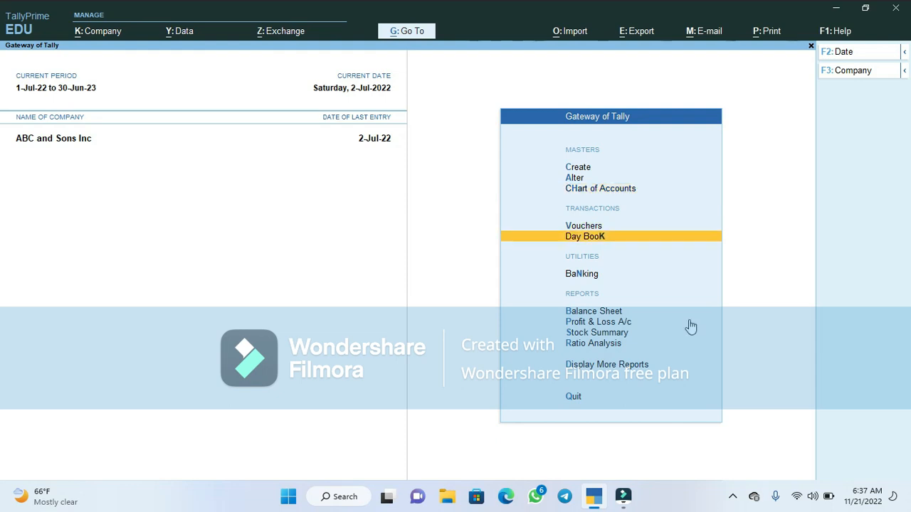
key("Up")
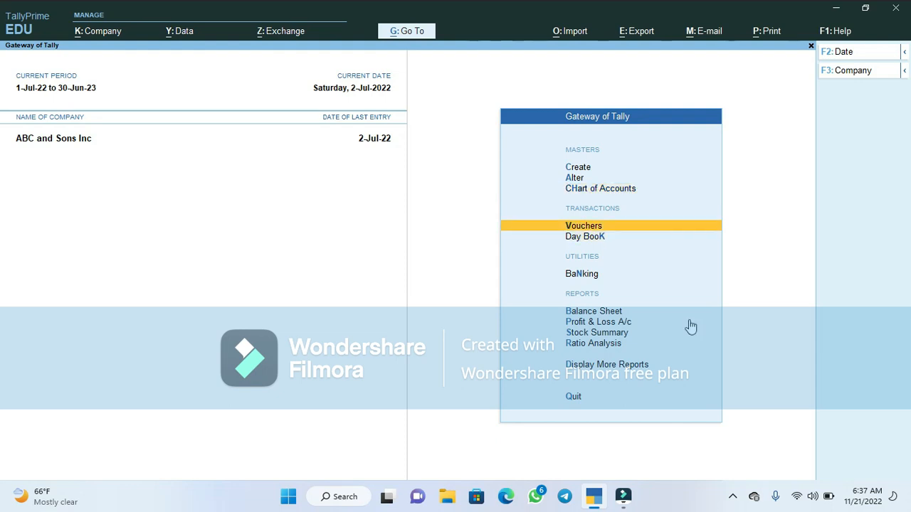
key("Return")
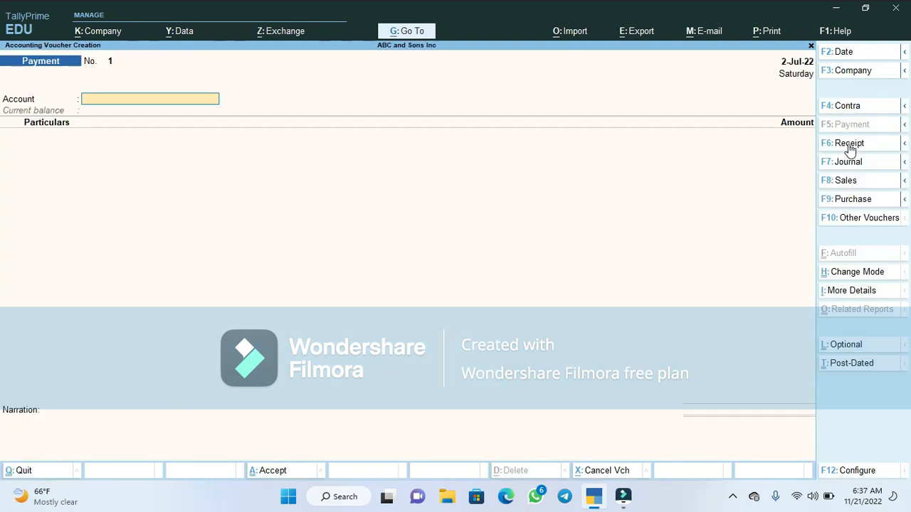
left_click(854, 107)
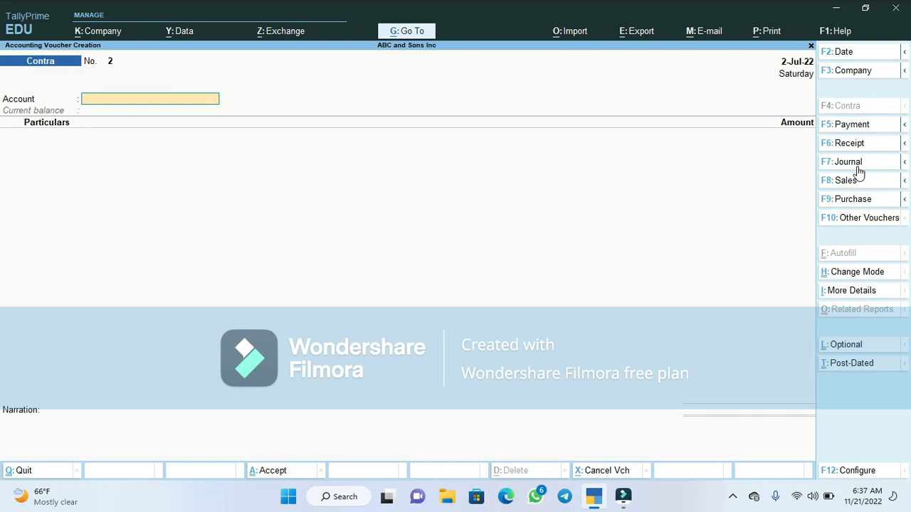
left_click(854, 128)
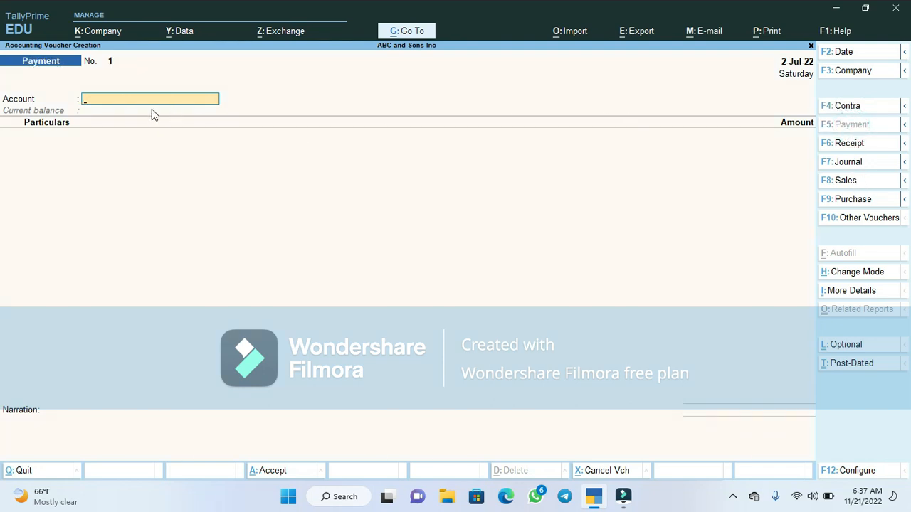
type("e")
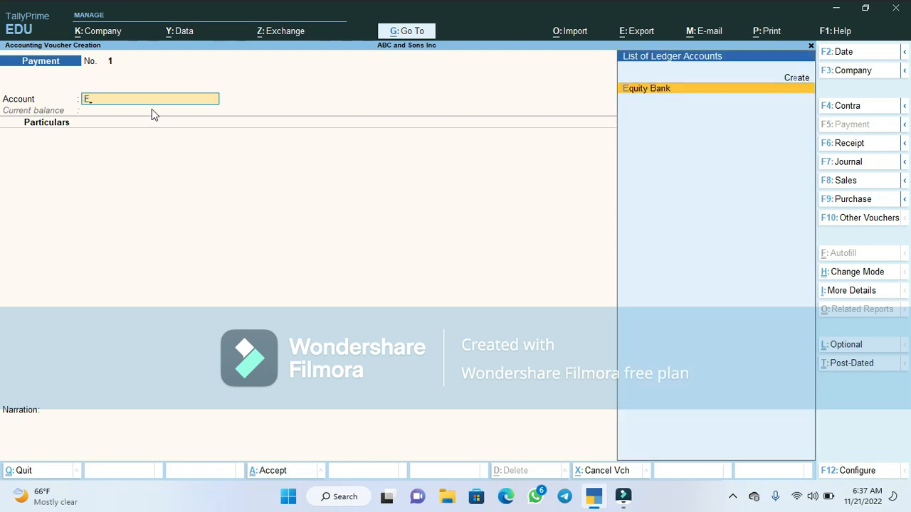
key("Return")
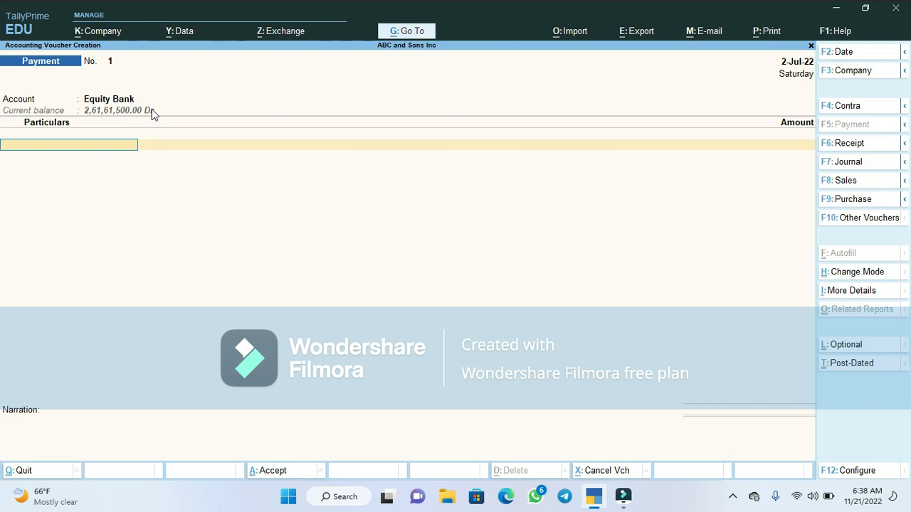
- Debit Electricity Expenses with an amount of 150000 in the voucher particulars
type("E")
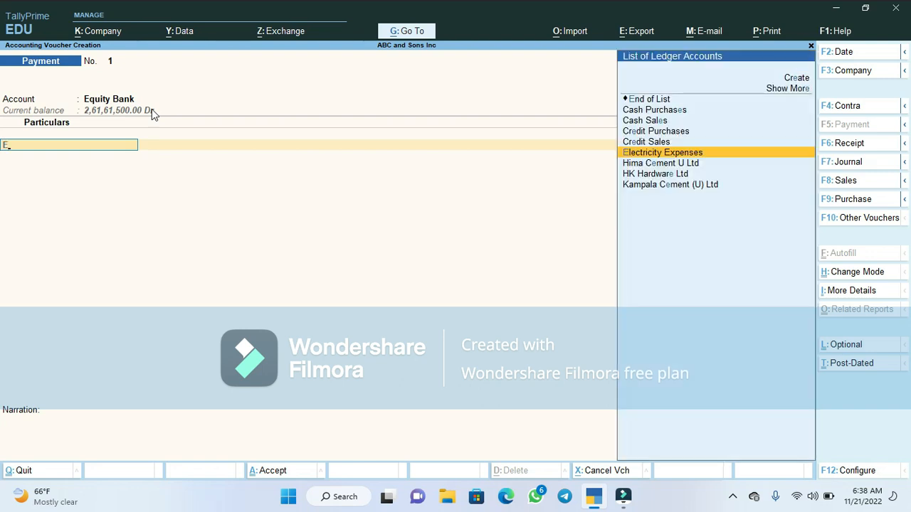
key("Return")
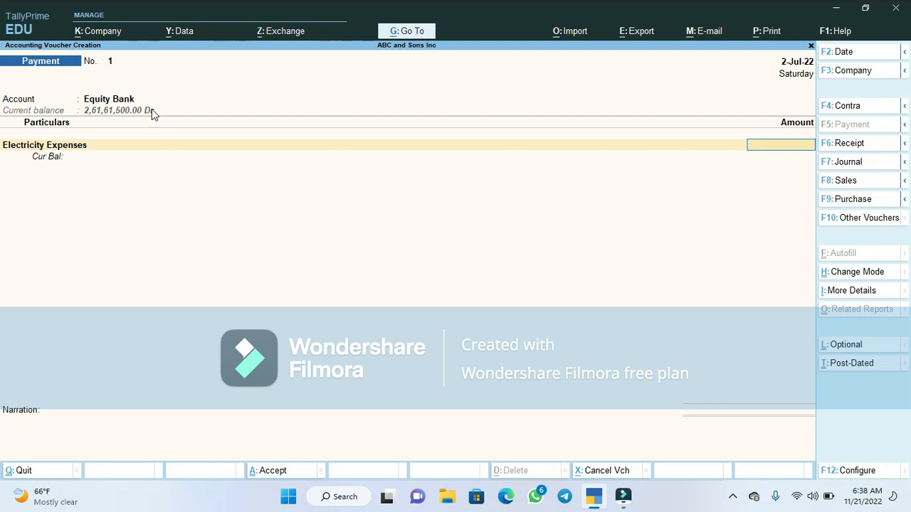
type("150000")
key("Return")
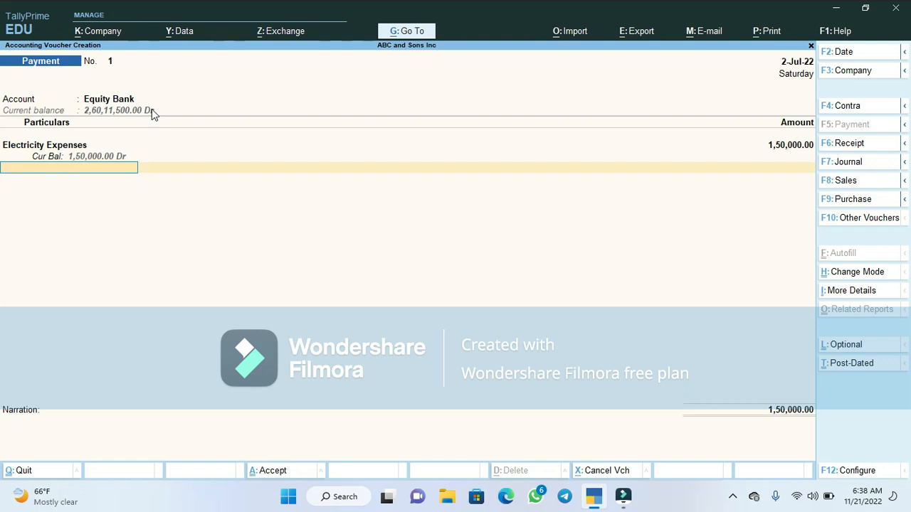
- Accept the Cheque bank allocation for Equity Bank with its default details
key("Return")
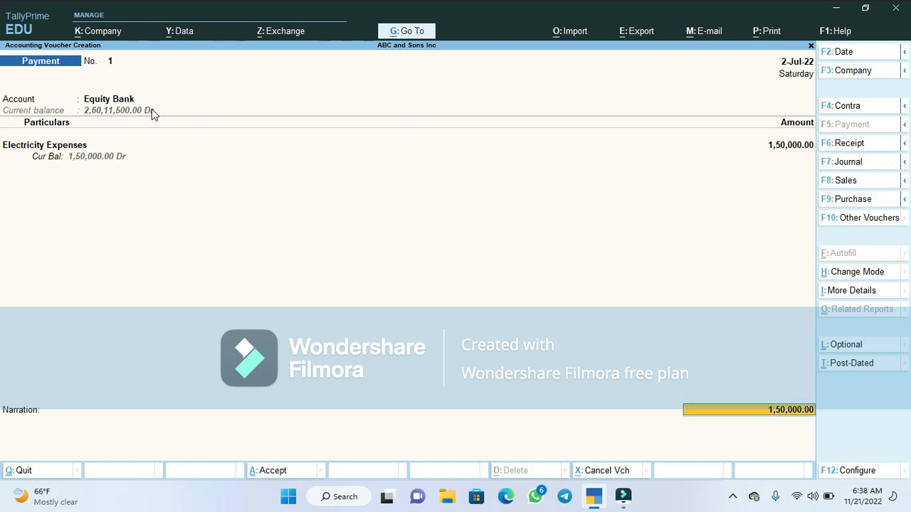
key("Return")
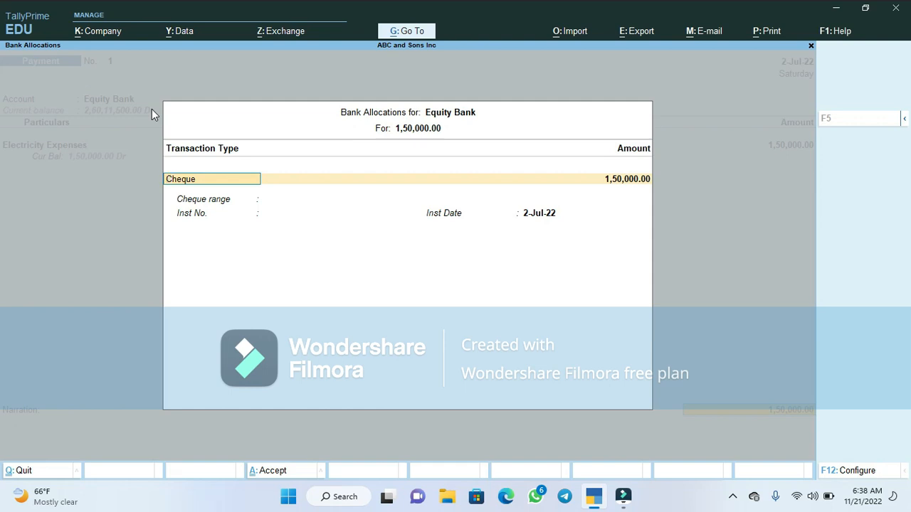
key("Return")
key("Return")
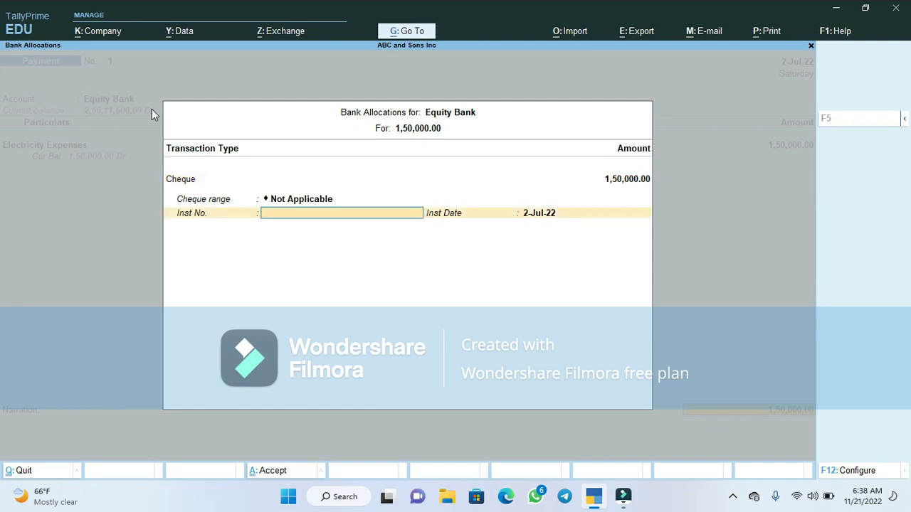
key("Return")
key("Return")
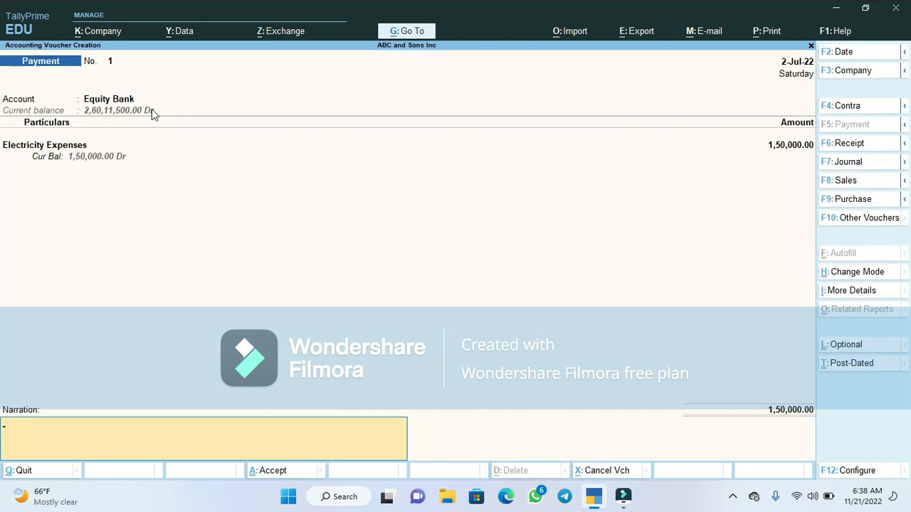
- Enter the narration 'Paid UGX. 150,000/= for monthly rent (July, 2022).' and save the payment voucher
type("Paid UGX. 150,000/= f")
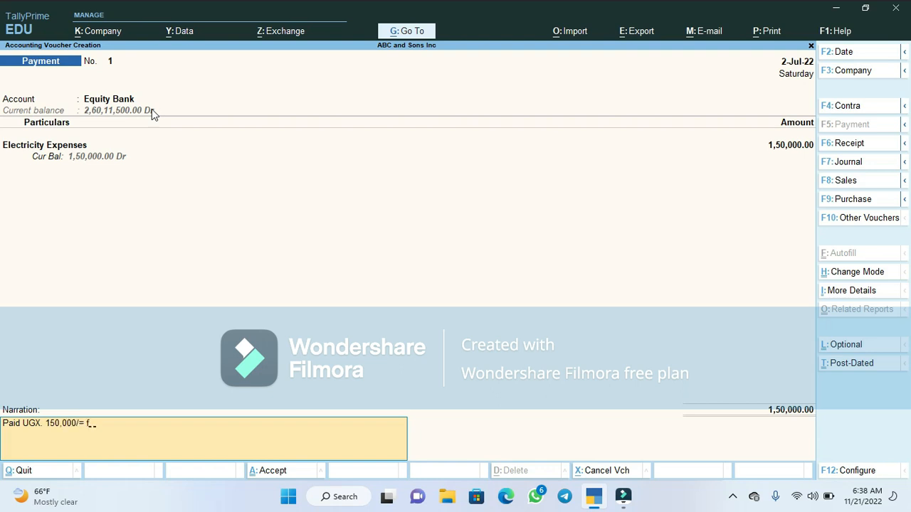
type("or monthly re")
key("BackSpace")
type("(July, 20")
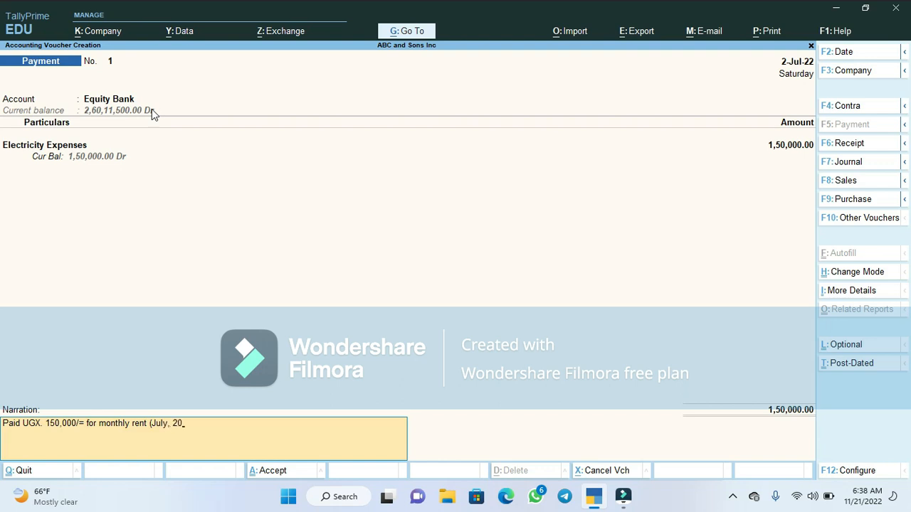
type("22).")
key("Return")
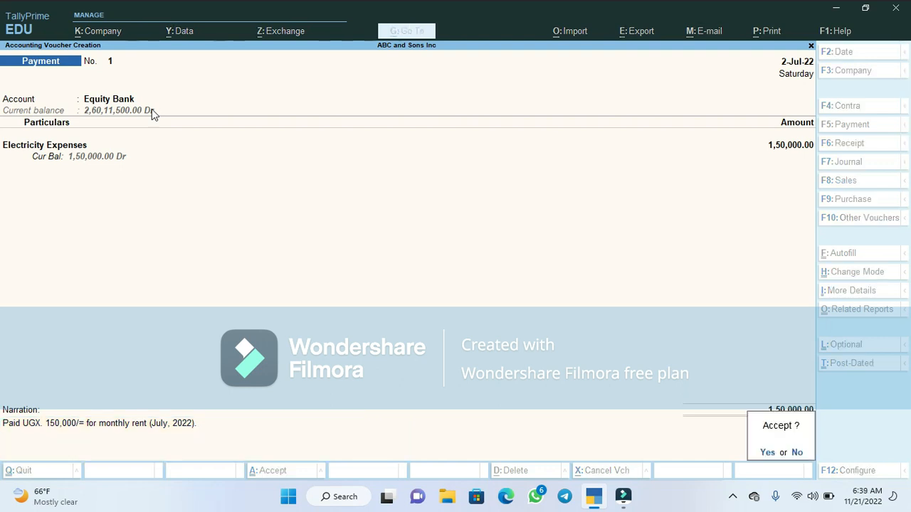
key("Return")
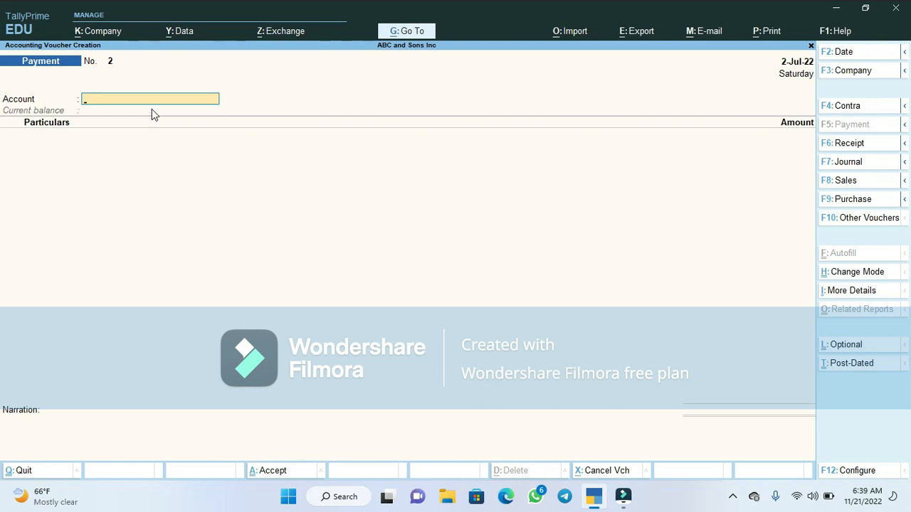
- Open the Day Book and review the recorded vouchers in detailed view
key("Escape")
key("Return")
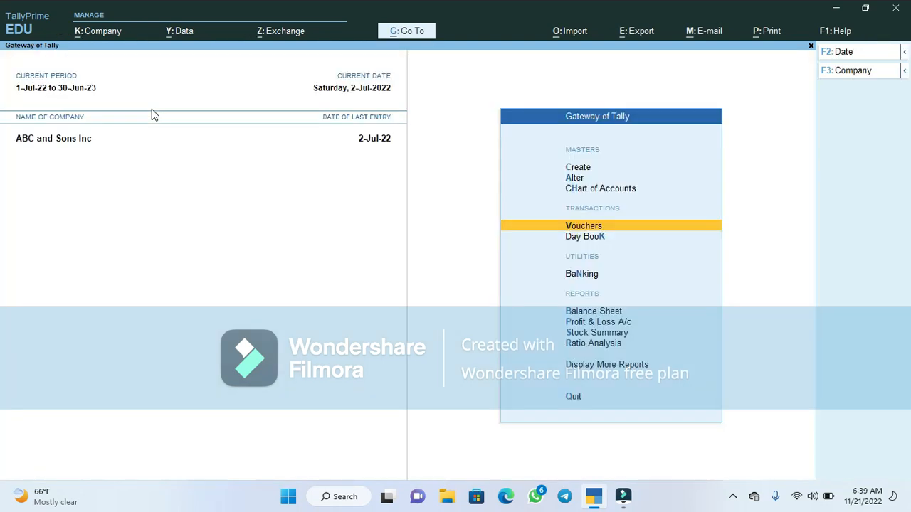
key("Down")
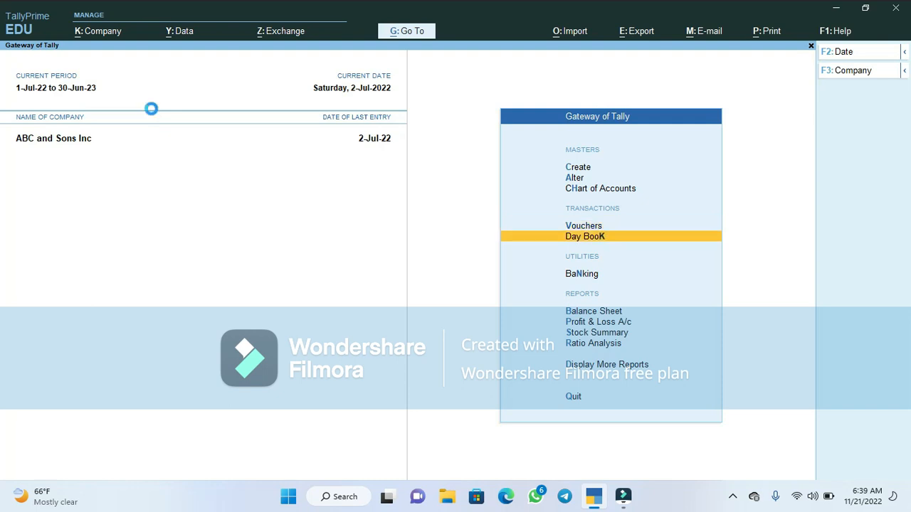
key("Return")
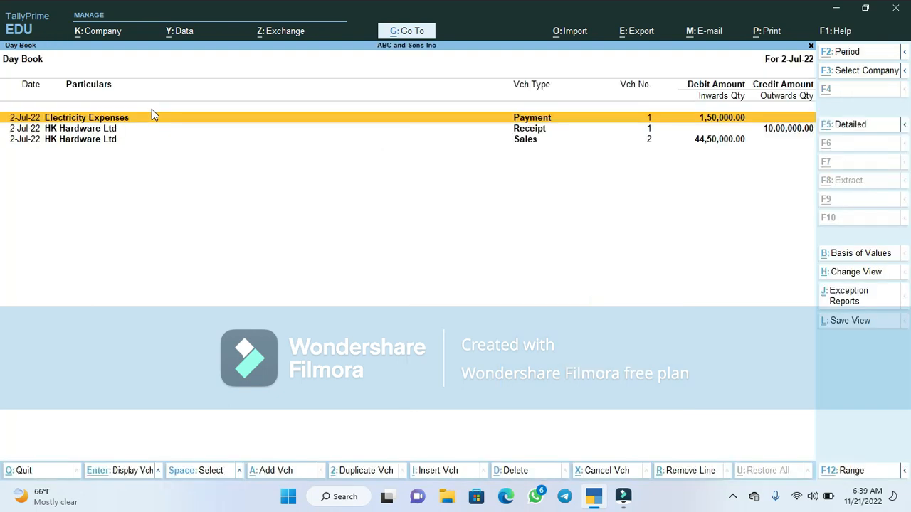
key("alt+F5")
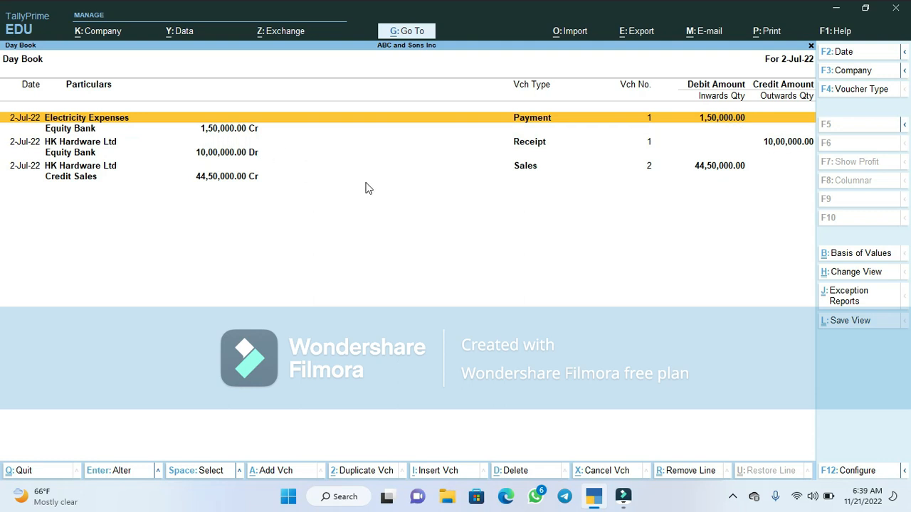
key("Down")
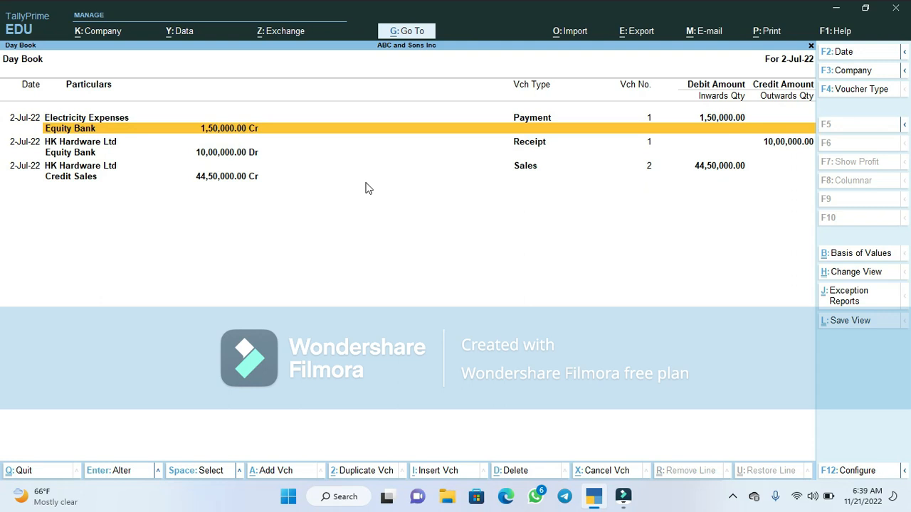
key("Up")
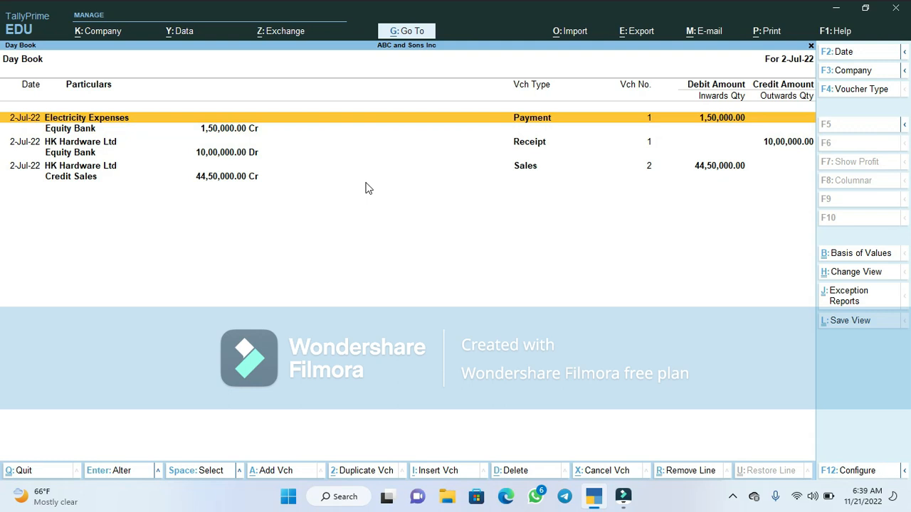
key("Escape")
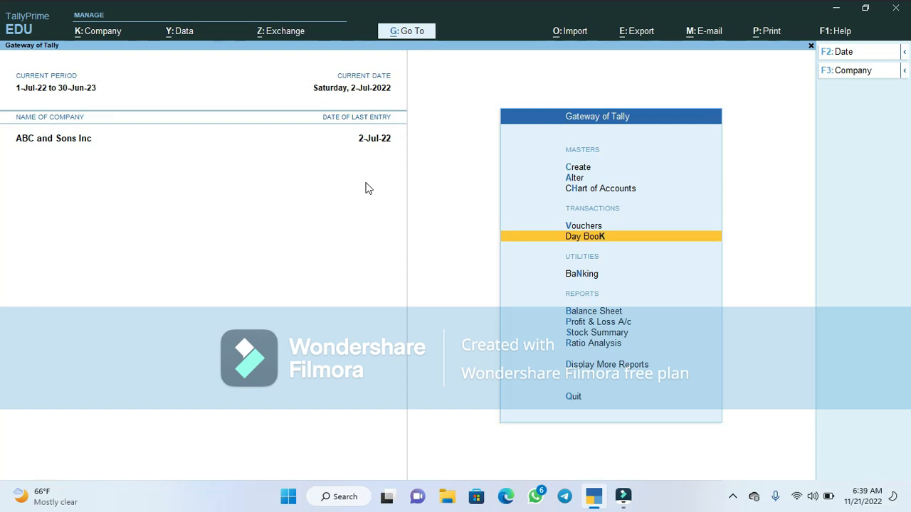
- Open a new Payment voucher and set its account to Equity Bank
key("Up")
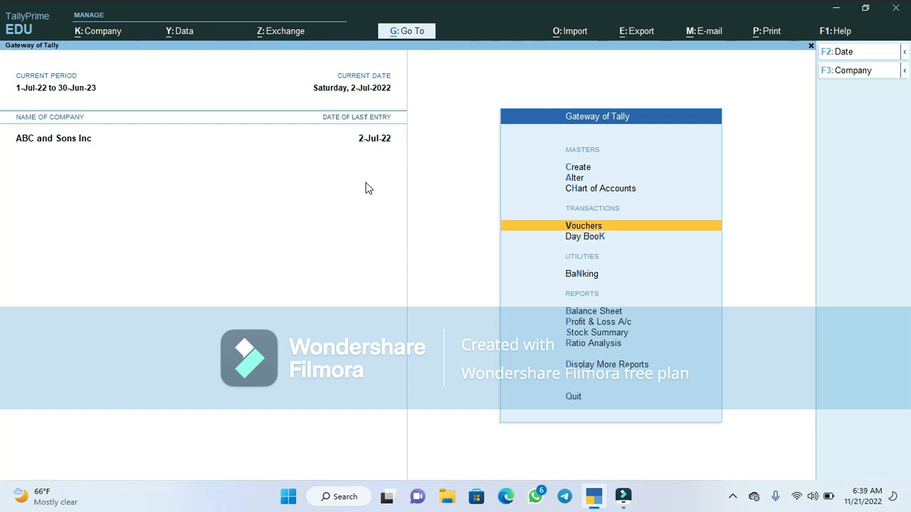
key("Return")
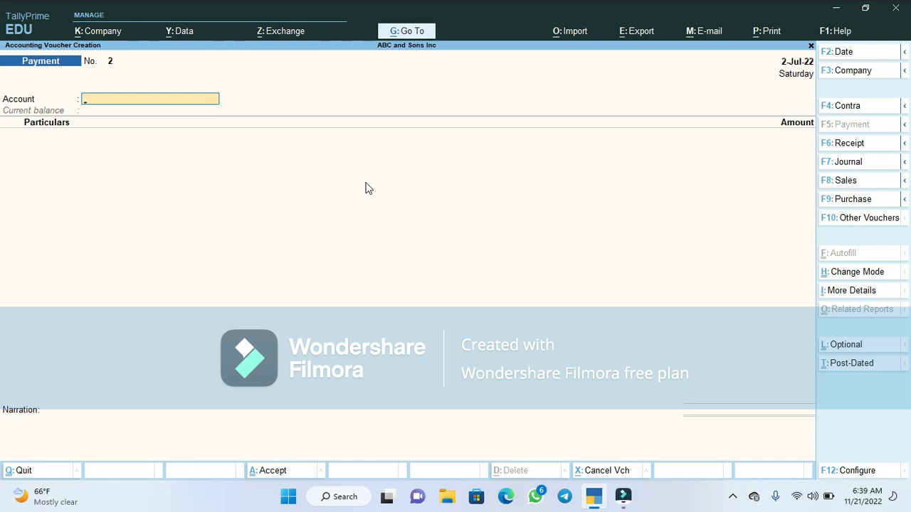
type("H")
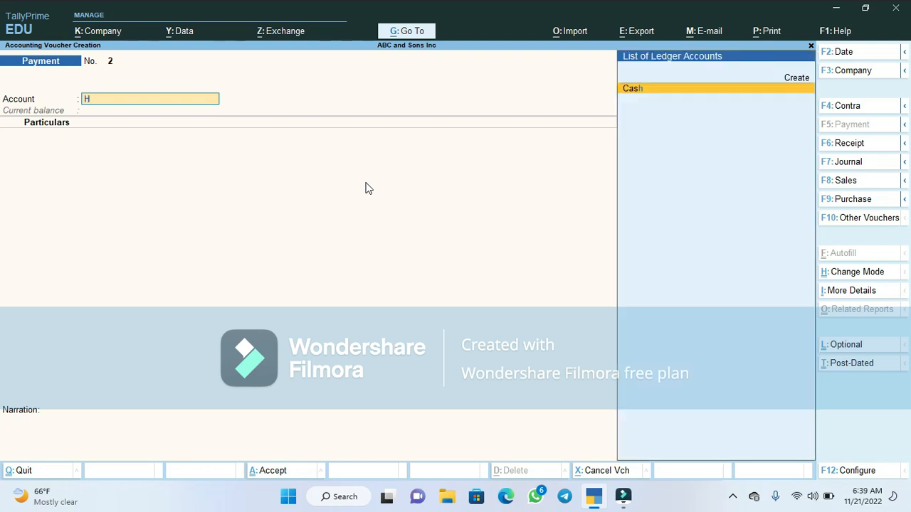
key("BackSpace")
type("E")
key("Return")
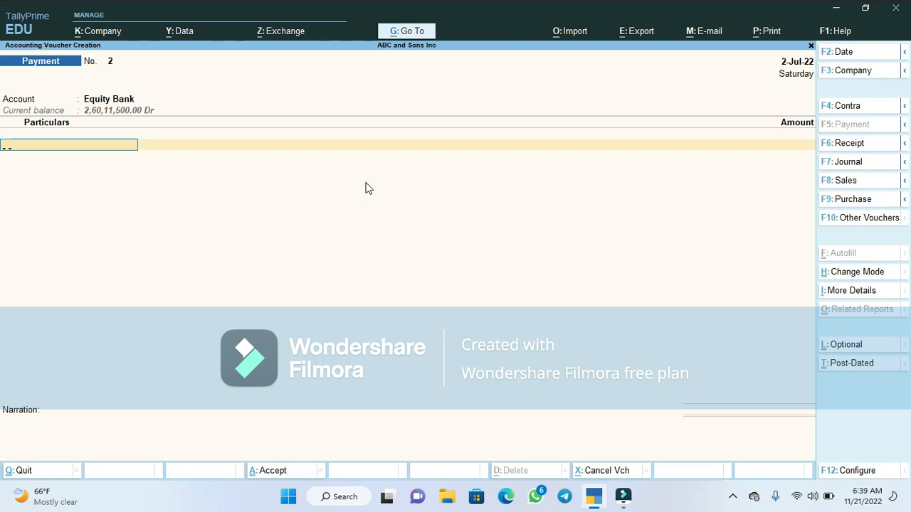
- Debit Hima Cement U Ltd with an amount of 10000000 in the voucher particulars
type("Hima Cement U Ltd")
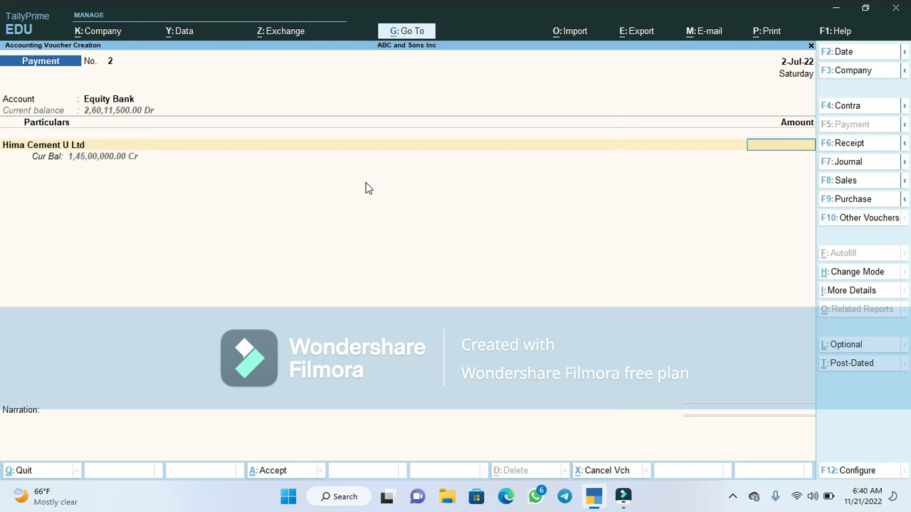
key("Return")
type("10000000")
key("Return")
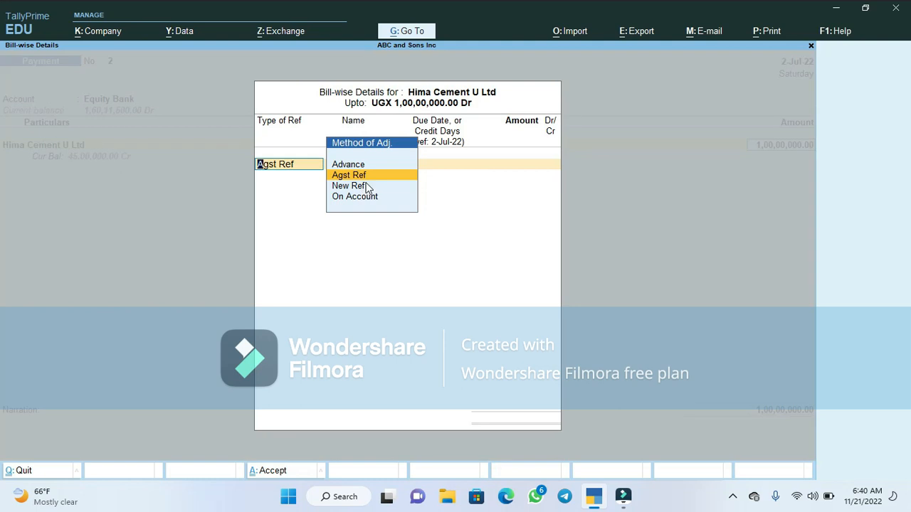
- Allocate the Hima Cement U Ltd amount against reference 2 in the bill-wise details
key("Return")
key("Return")
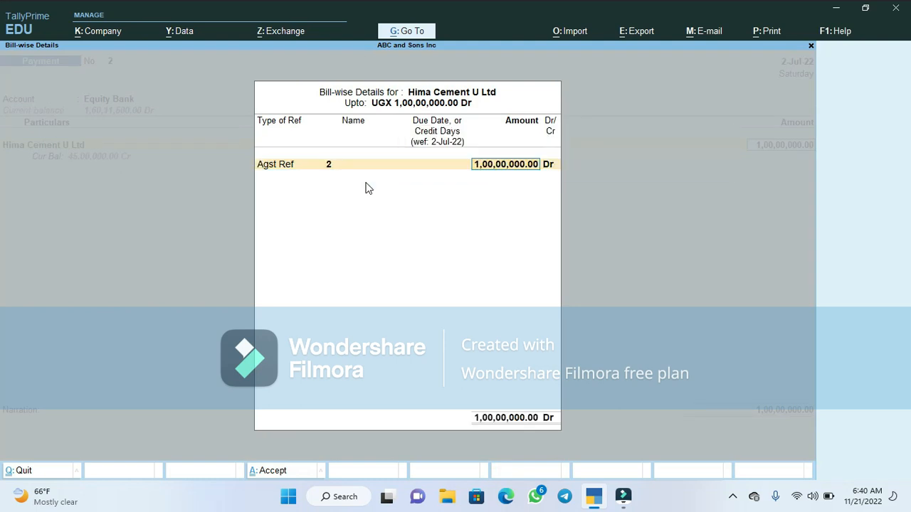
key("Return")
- Accept the Cheque bank allocation for Equity Bank with its default details
key("Return")
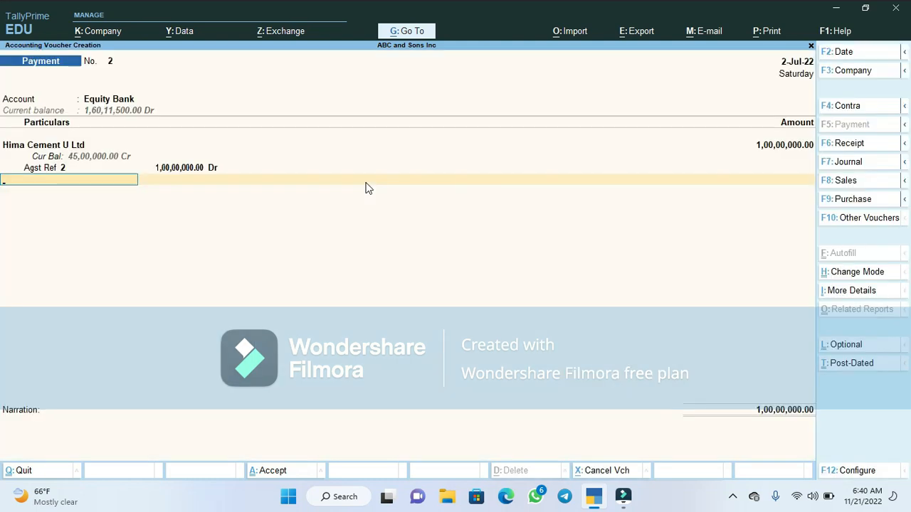
key("Return")
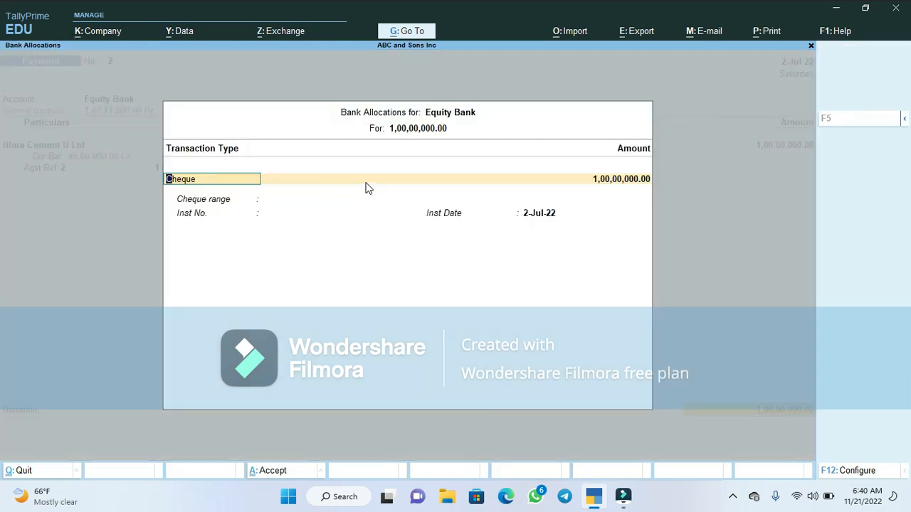
key("Return")
key("Return")
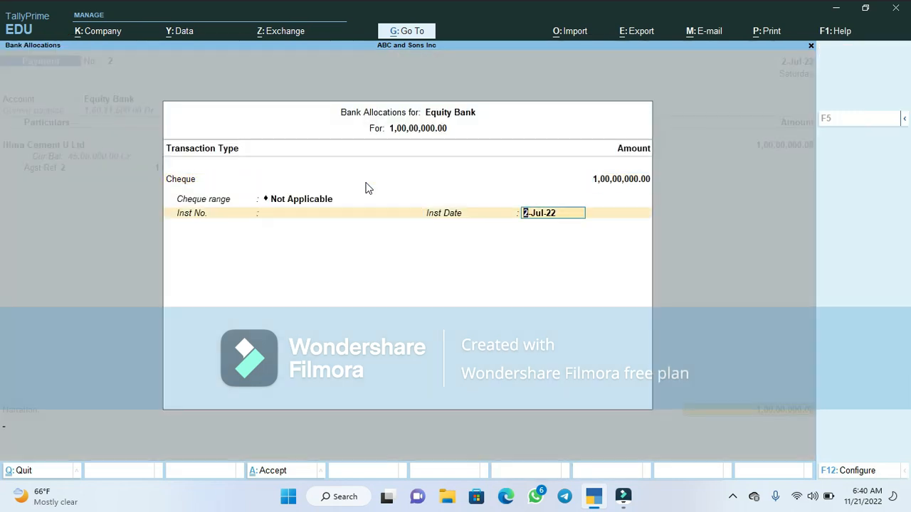
key("Return")
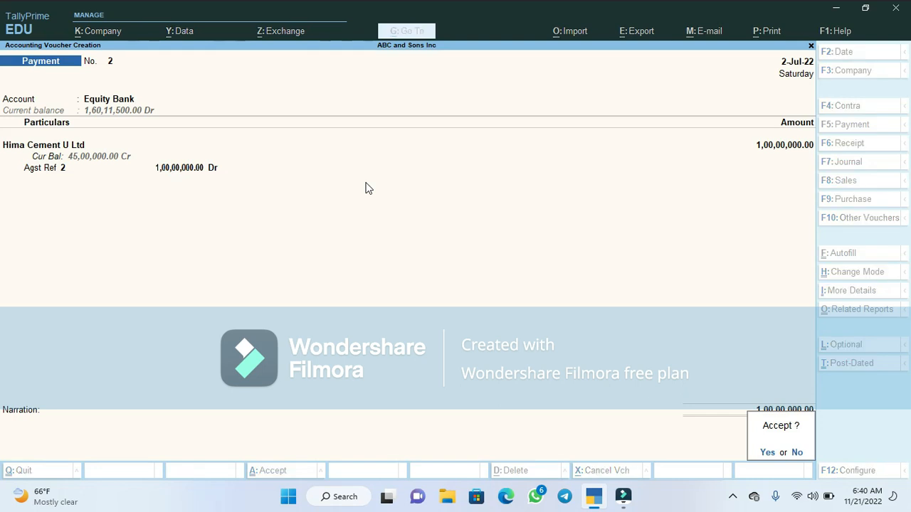
- Enter the narration 'Payment of UGX. 10,000,000/= to Hima cement U Ltd.' and save the voucher
key("Escape")
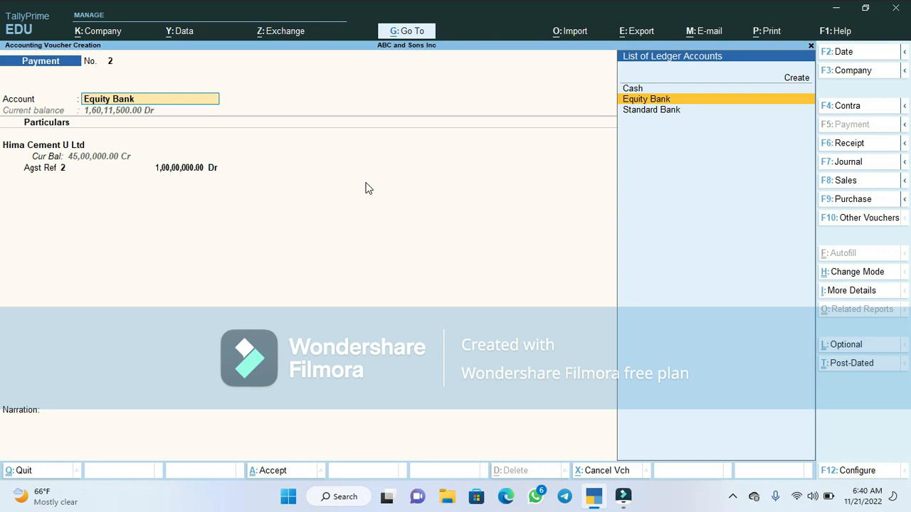
key("Return")
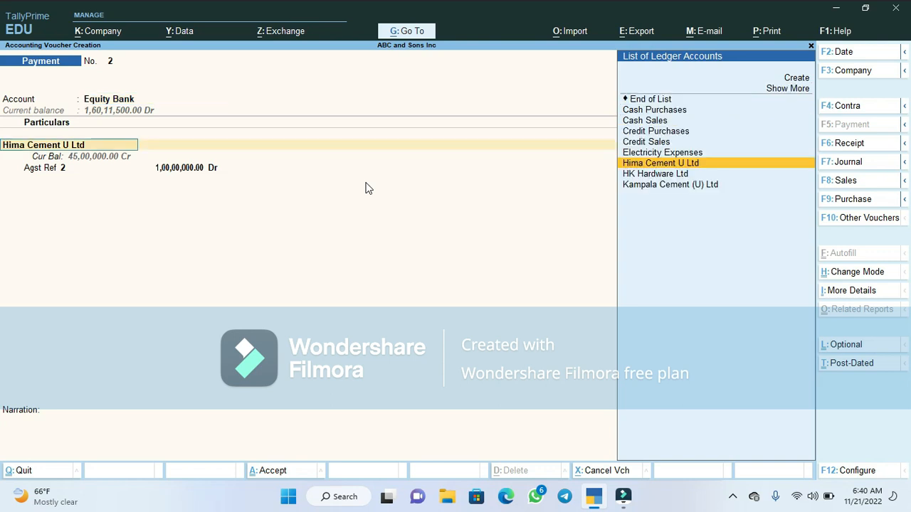
key("Return")
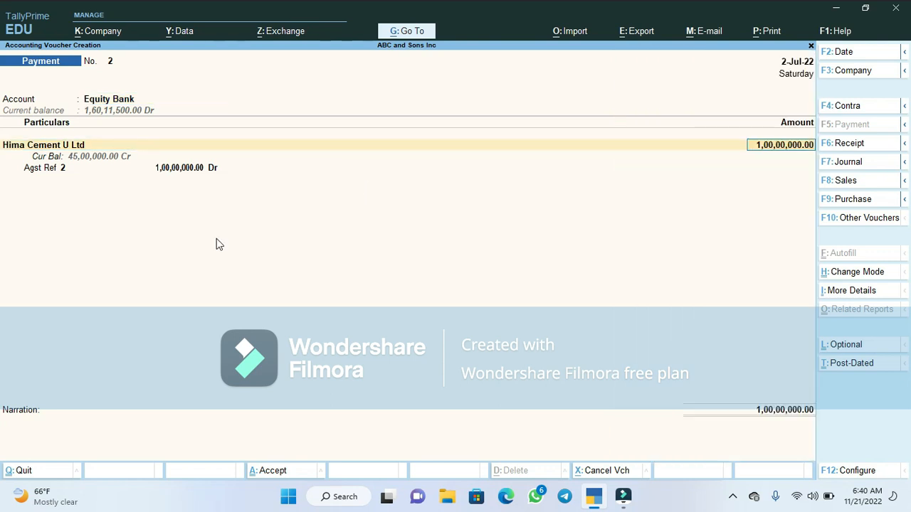
left_click(39, 427)
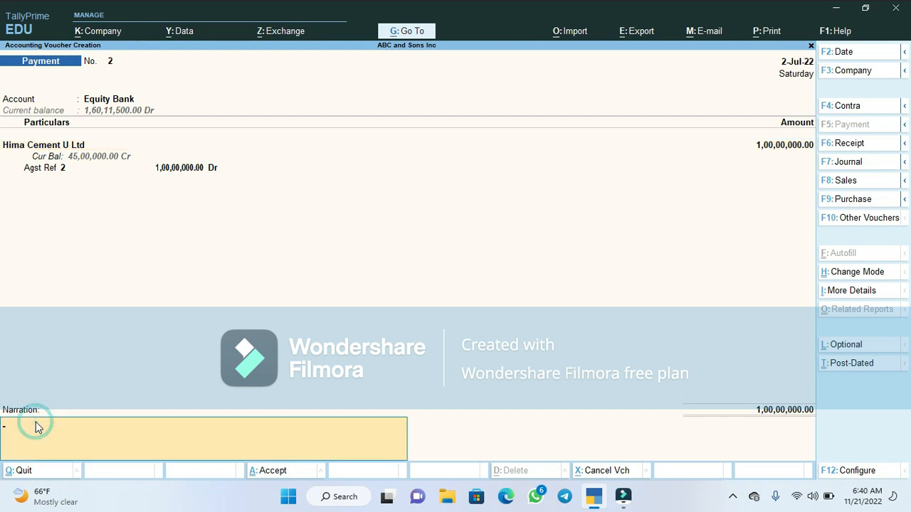
type("Payment of UGX. 10,000,000")
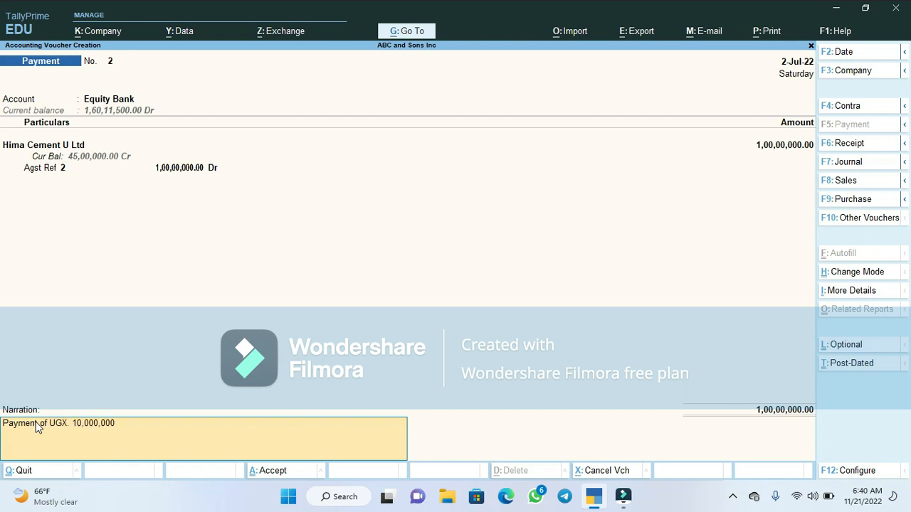
type("/= to Hima cement U Ltd.")
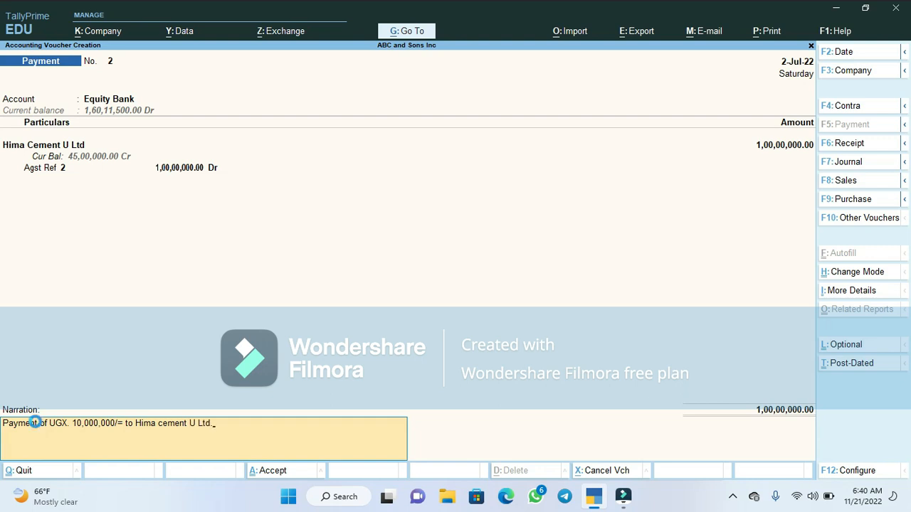
key("Return")
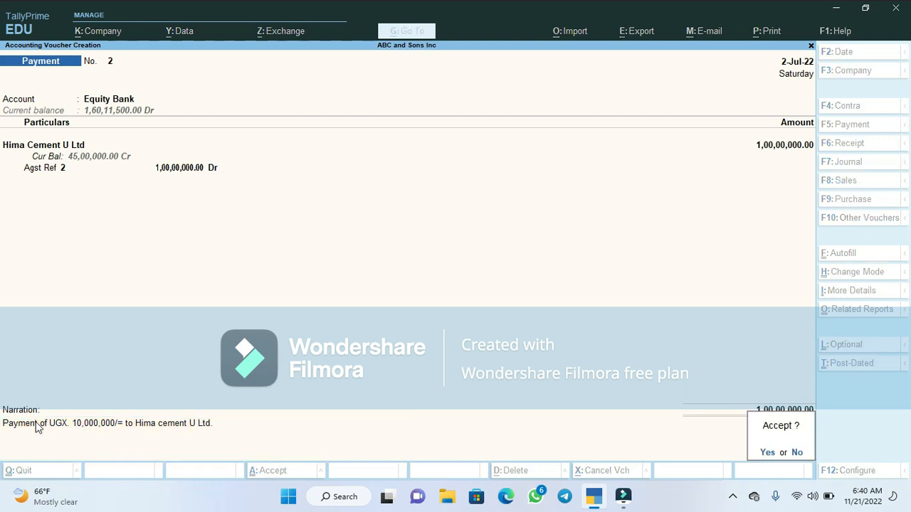
key("Return")
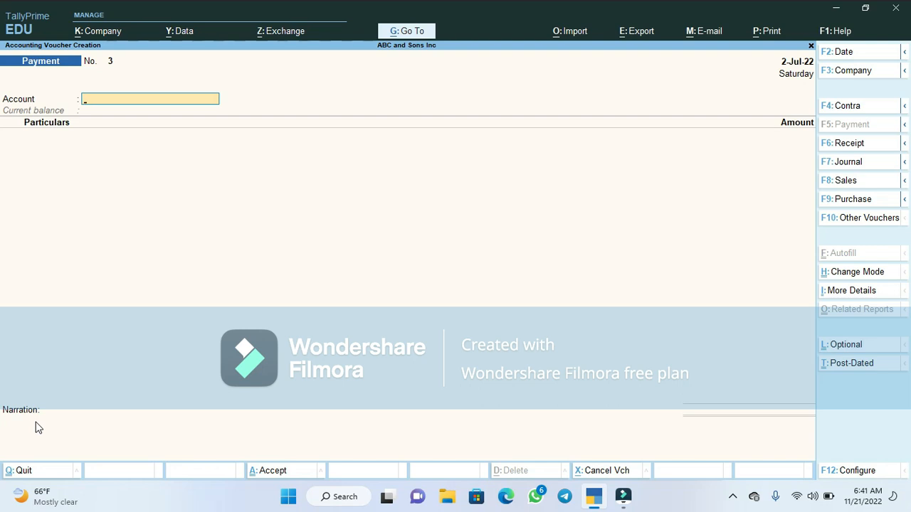
- Select Equity Bank as the account for the new payment voucher
type("k")
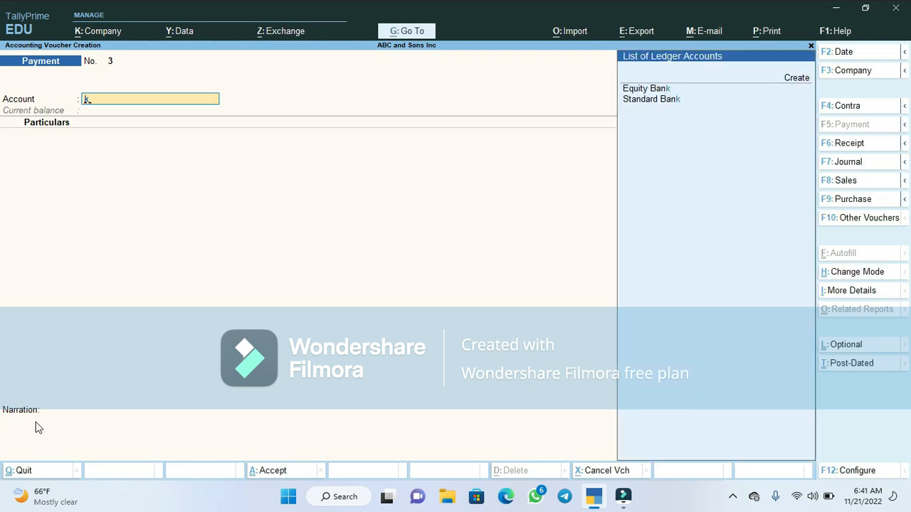
type("e")
key("Return")
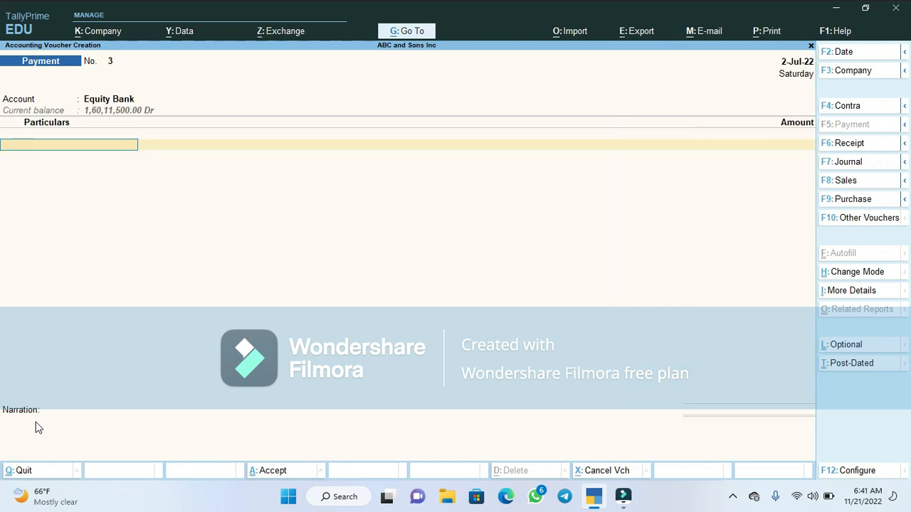
- Debit Kampala Cement (U) Ltd with an amount of 10000000 in the voucher particulars
type("Ka")
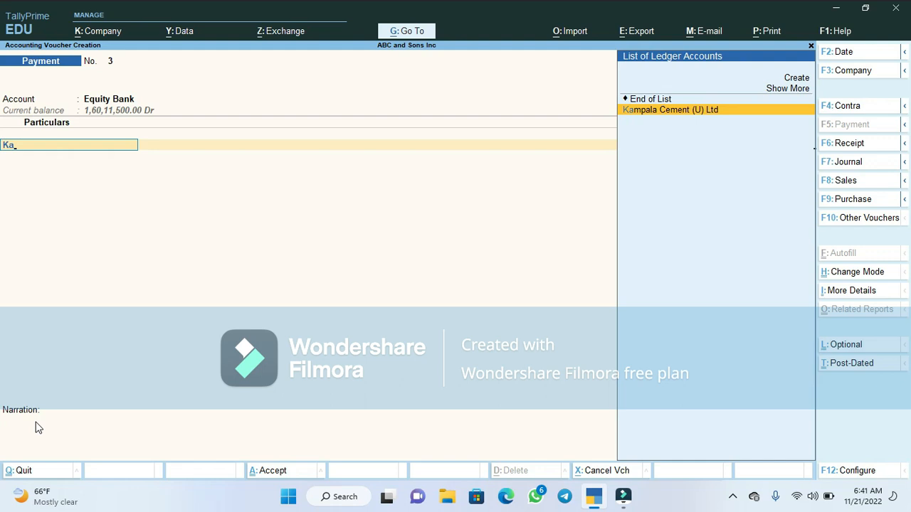
key("Return")
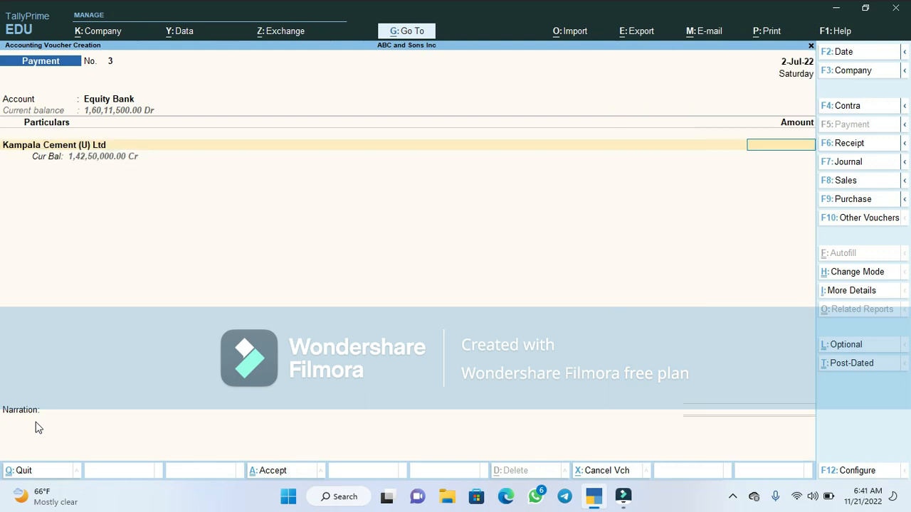
type("10000000")
key("BackSpace")
key("BackSpace")
key("BackSpace")
key("BackSpace")
key("BackSpace")
key("BackSpace")
key("BackSpace")
type("0000000")
key("Return")
- Allocate the Kampala Cement (U) Ltd amount against reference 3 in the bill-wise details
key("Return")
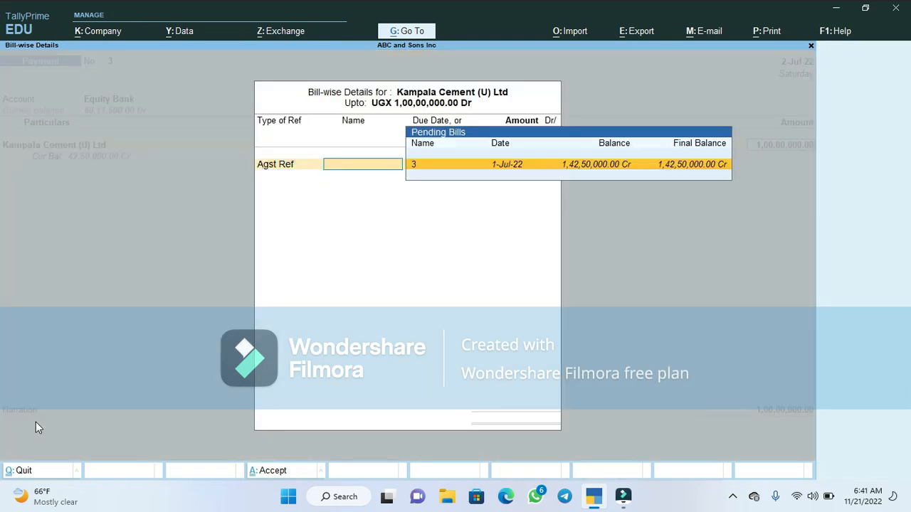
key("Return")
key("Return")
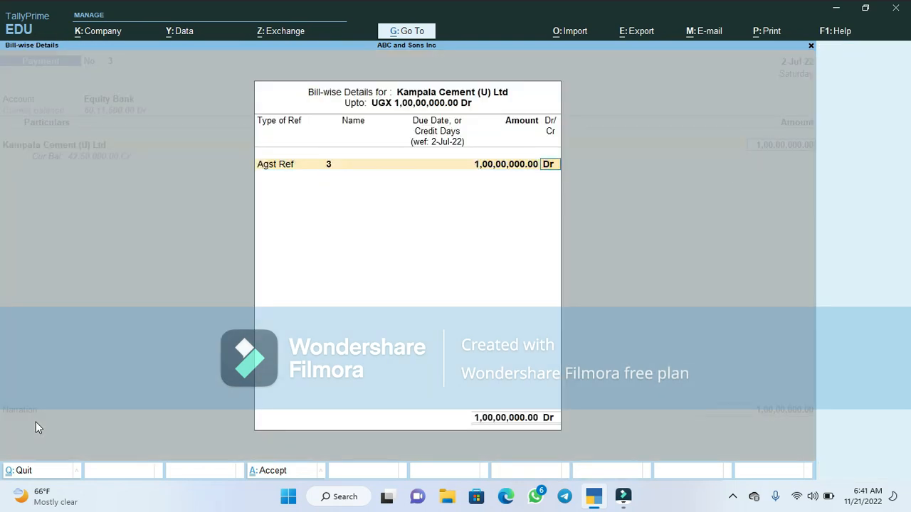
key("Return")
- Skip the narration and save the Kampala Cement payment voucher
key("Return")
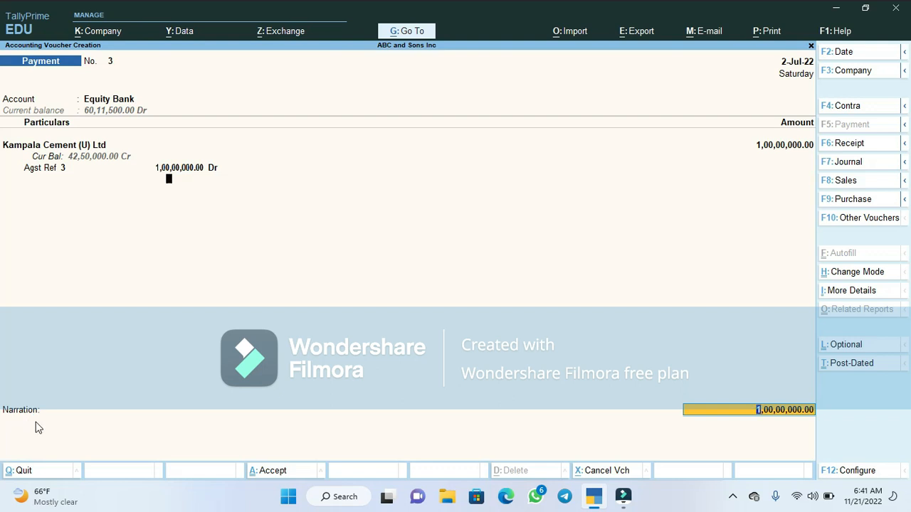
key("Return")
key("Return")
key("Return")
key("Return")
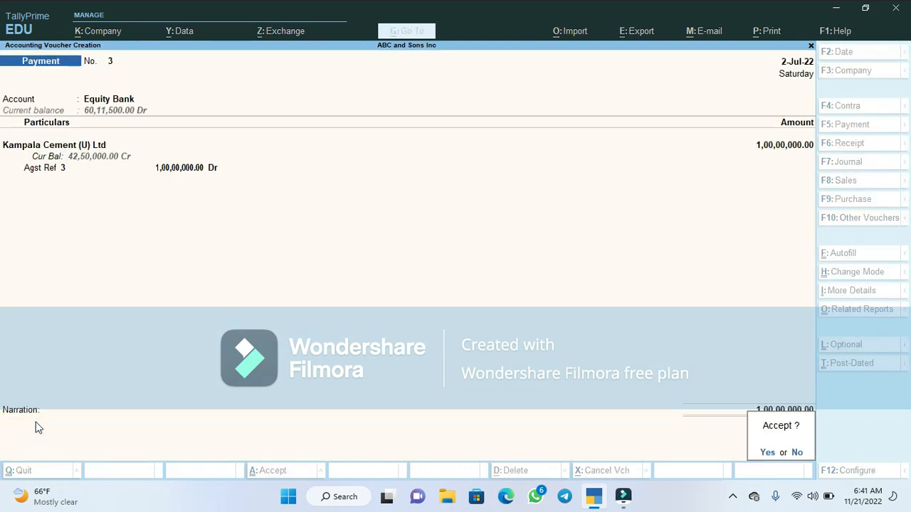
key("Return")
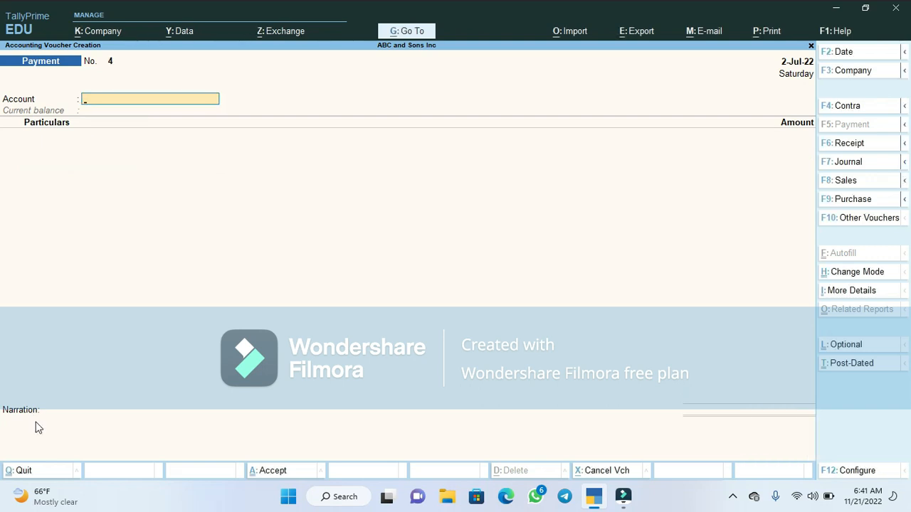
- Leave voucher creation and open the Day Book
key("Escape")
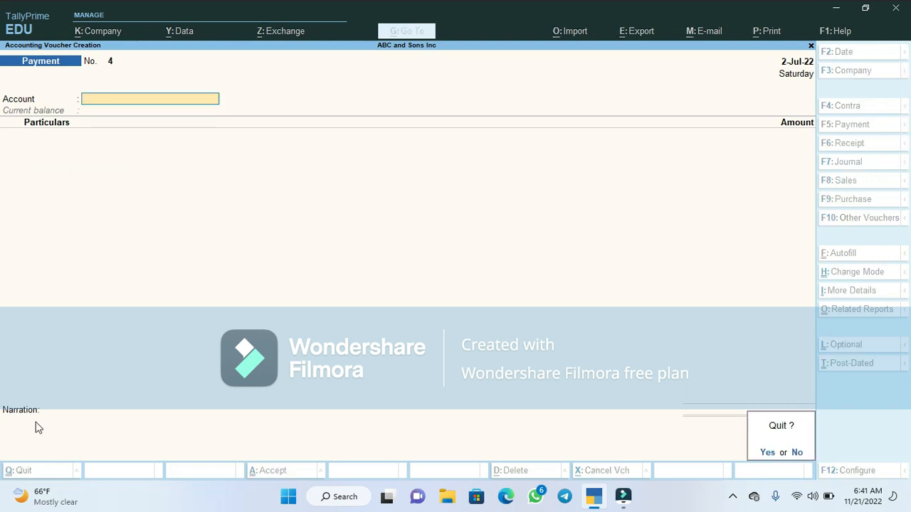
key("Return")
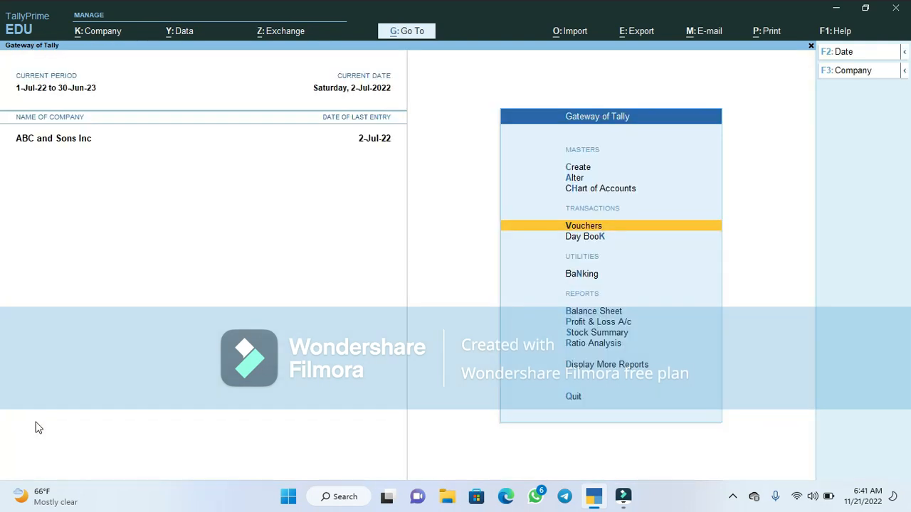
key("Down")
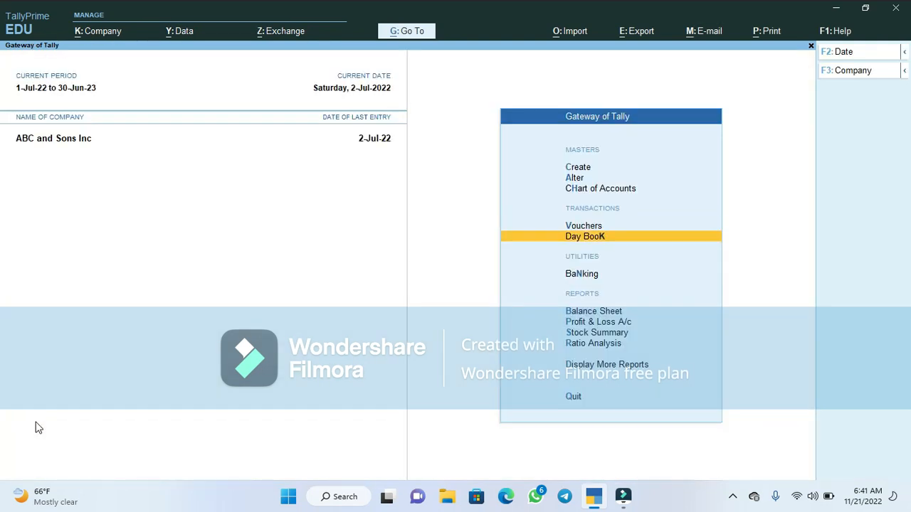
key("Return")
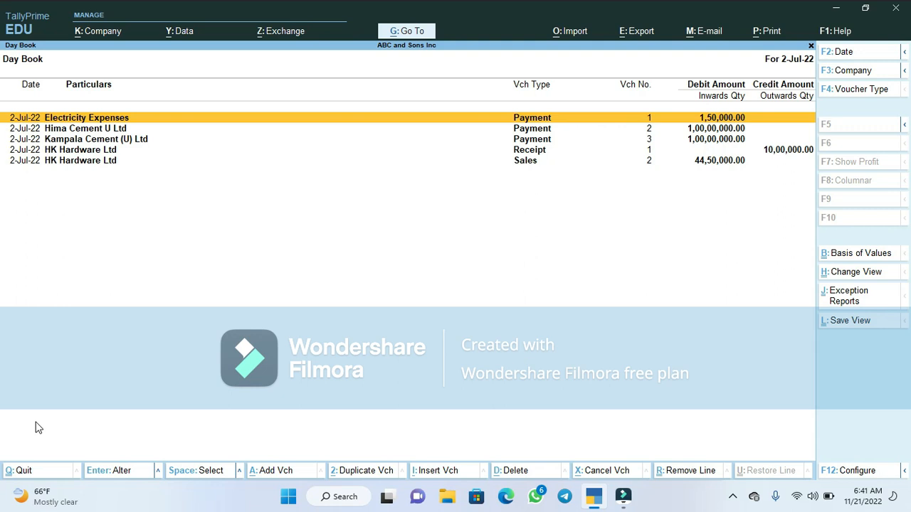
- Switch the Day Book to detailed view and turn on Show Narrations in its configuration
key("alt")
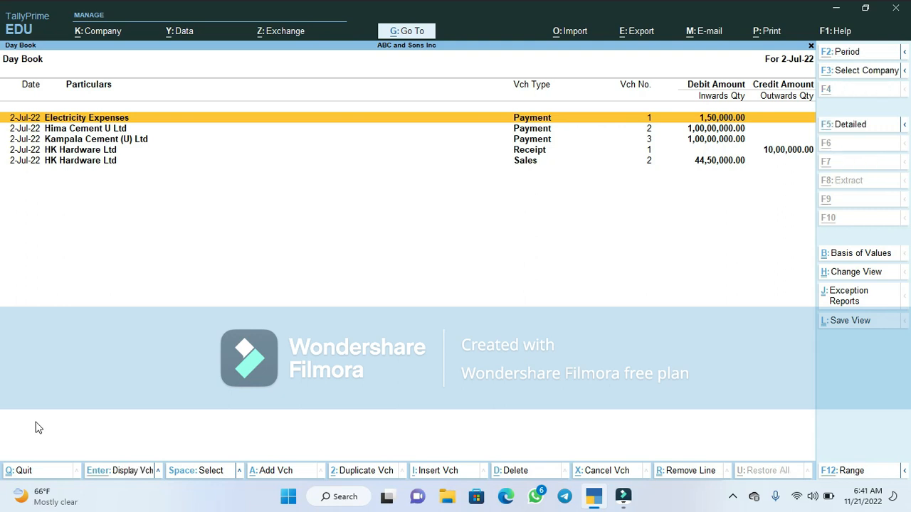
key("alt+F5")
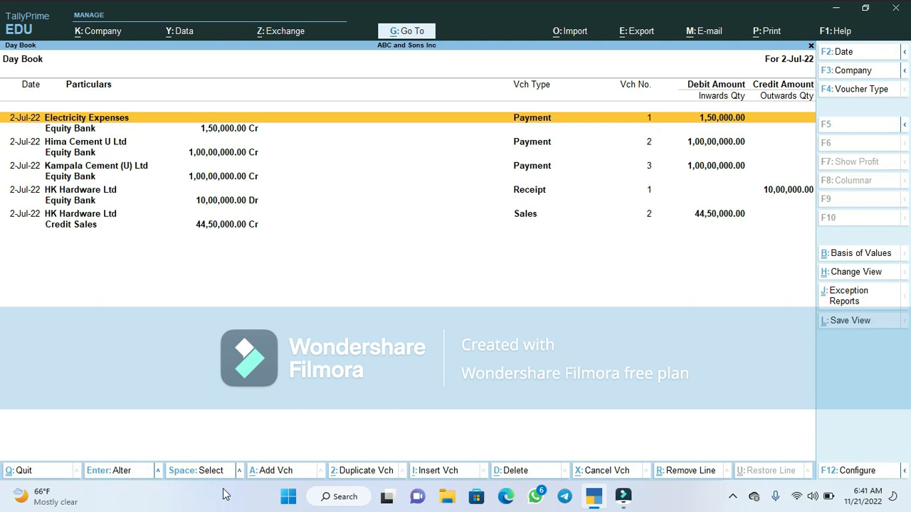
left_click(857, 470)
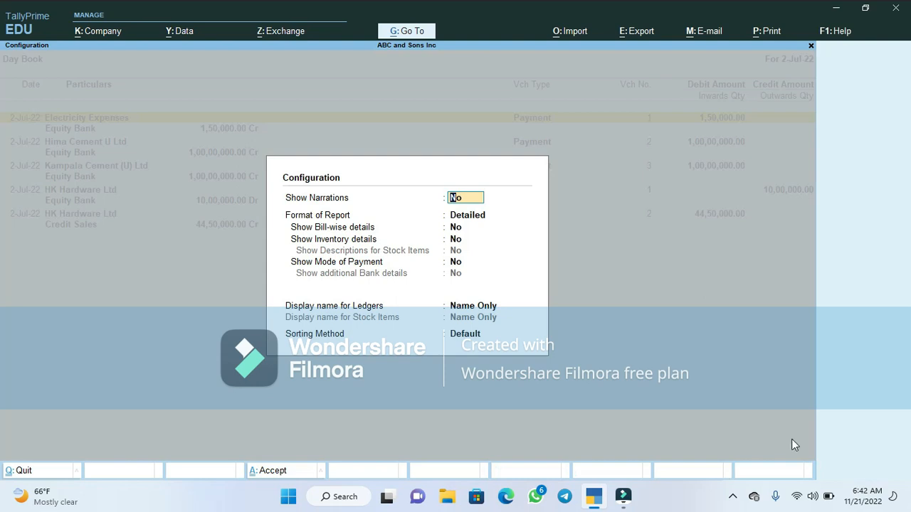
type("y")
key("Return")
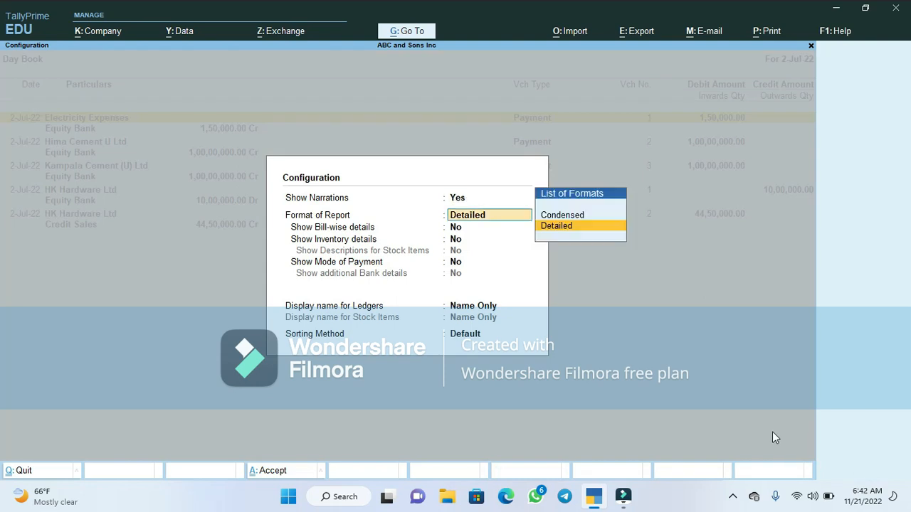
key("Return")
key("Return")
key("Return")
key("Return")
key("Return")
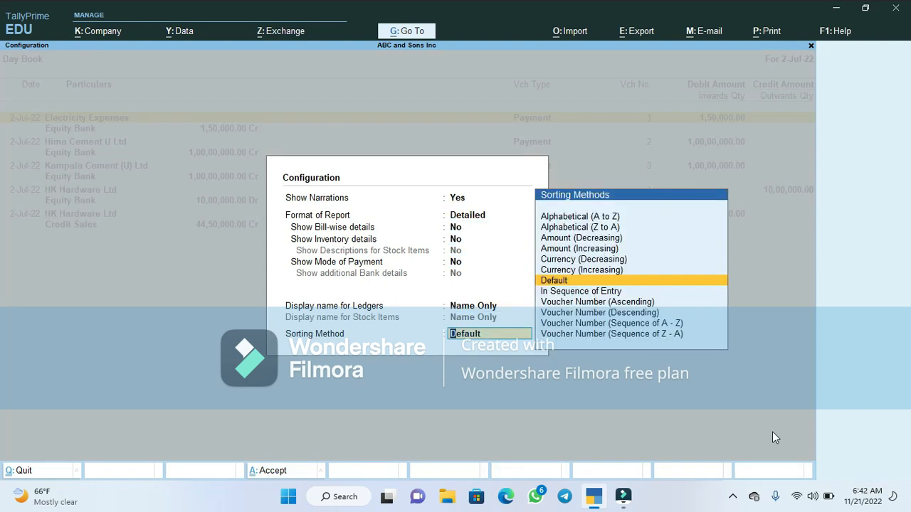
key("Return")
key("Return")
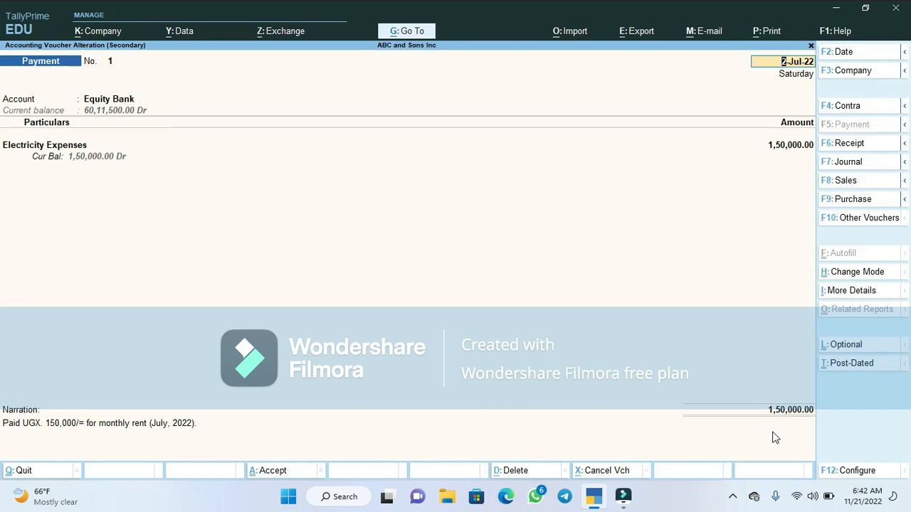
key("BackSpace")
key("Escape")
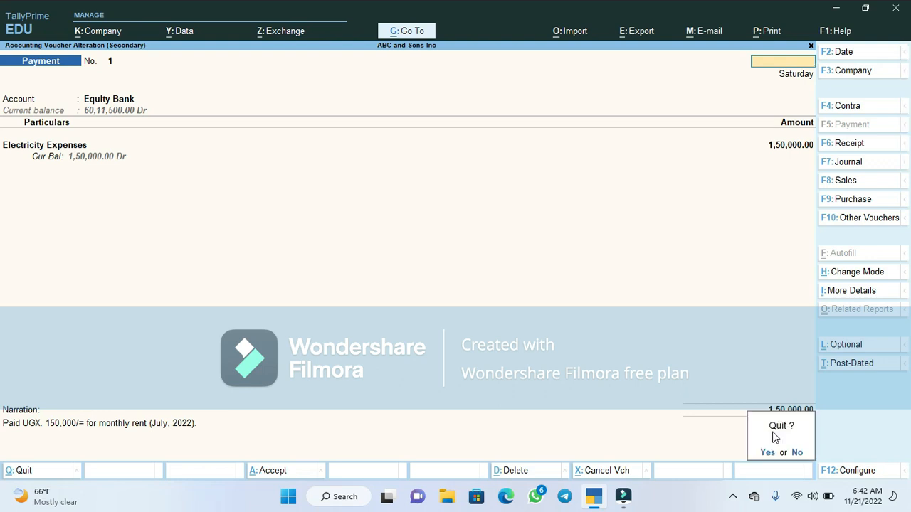
key("y")
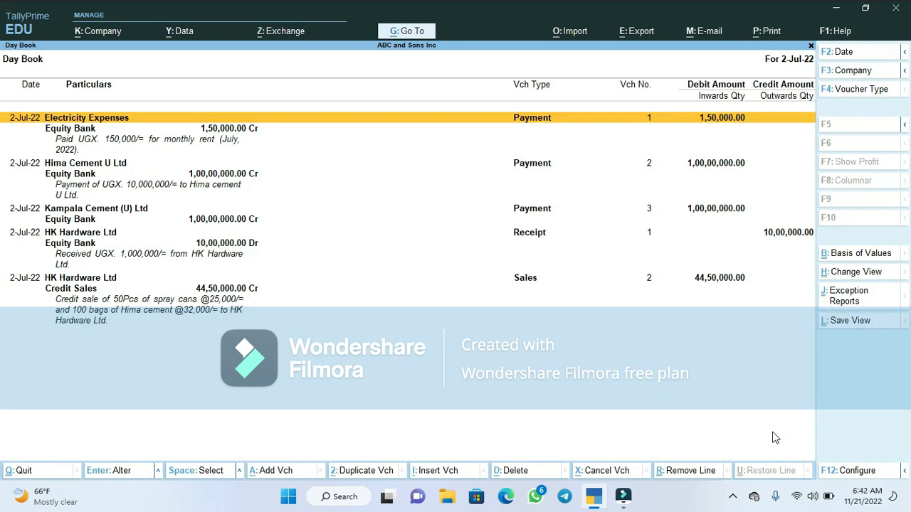
- Browse the Day Book entries and open the Kampala Cement (U) Ltd payment voucher for alteration
key("Down")
key("Down")
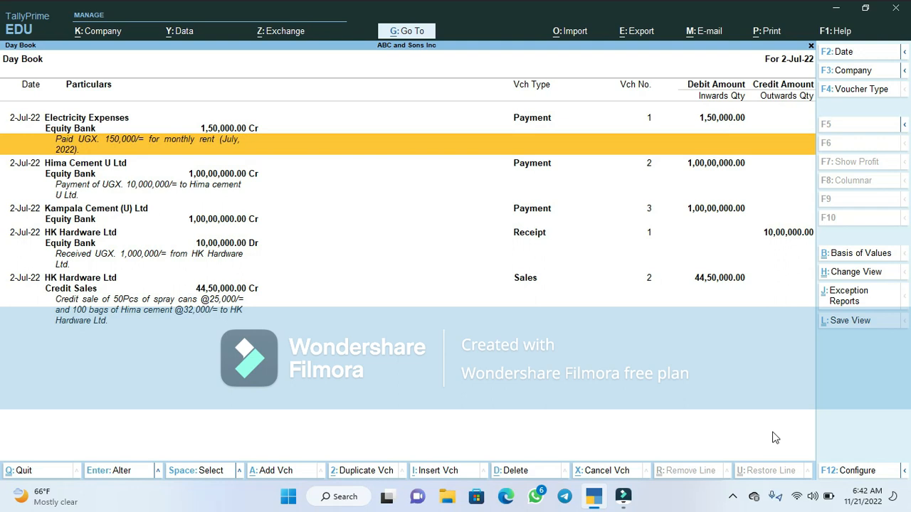
key("Down")
key("Down")
key("Down")
key("Down")
key("Down")
key("Down")
key("Down")
key("Down")
key("Down")
key("Down")
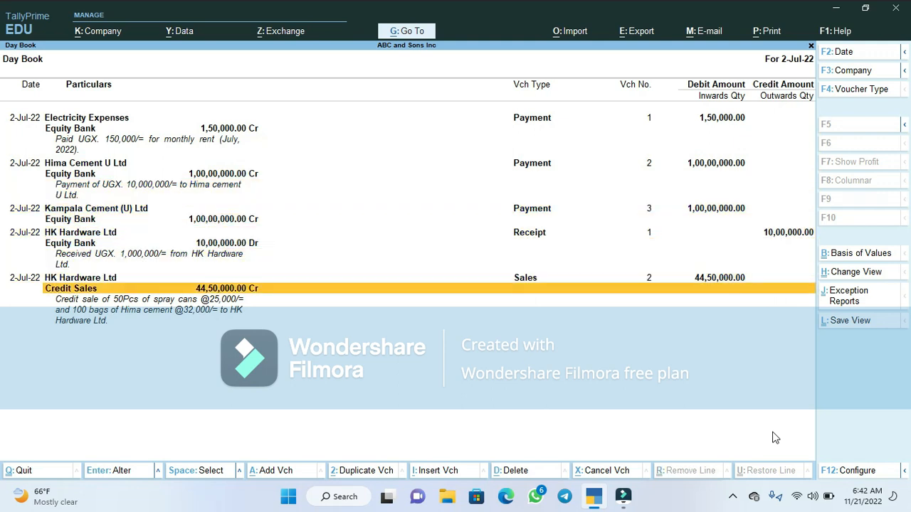
key("Down")
key("Up")
key("Up")
key("Up")
key("Up")
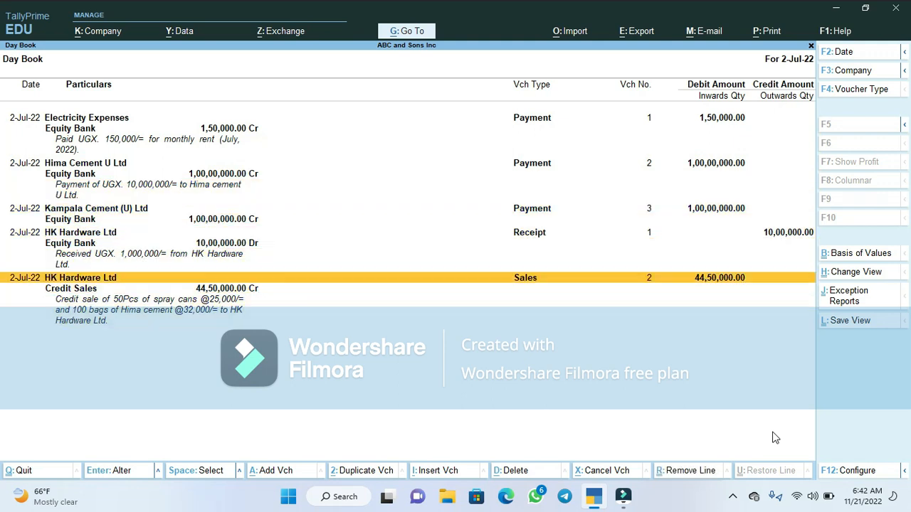
key("Up")
key("Up")
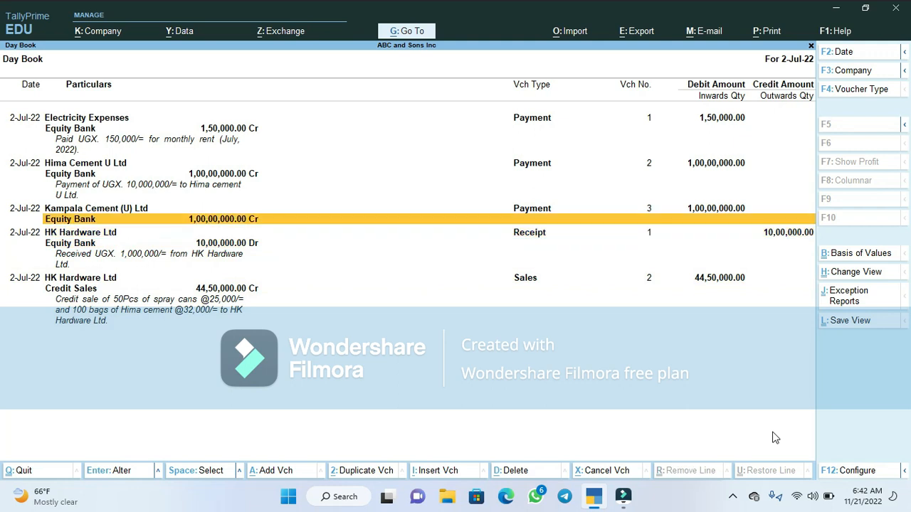
key("Up")
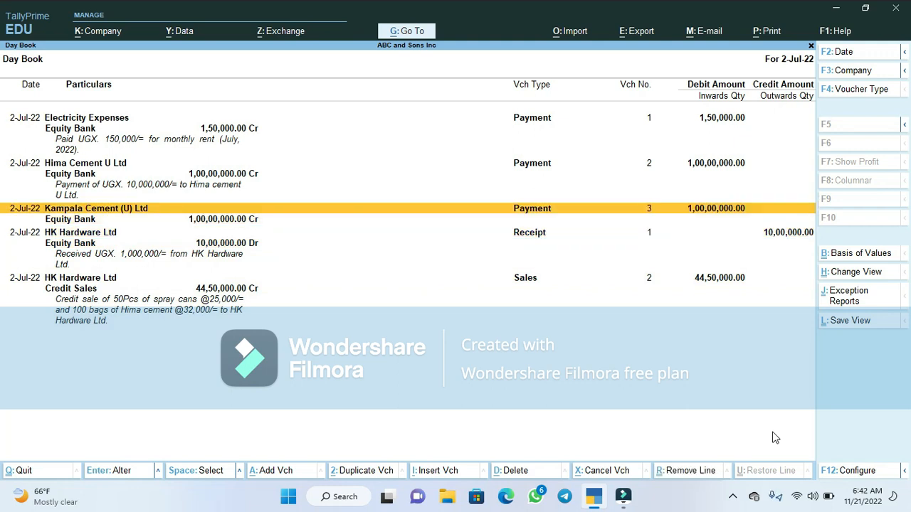
key("Down")
key("Up")
key("Return")
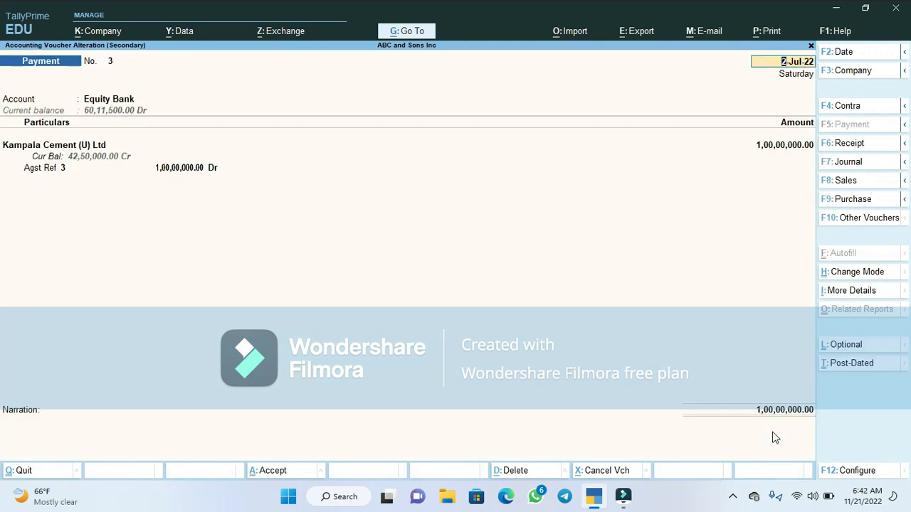
- Enter the narration 'Payment of UGX. 10,000,000,/= to Kampala cement U Ltd.' and save the altered voucher
left_click(43, 431)
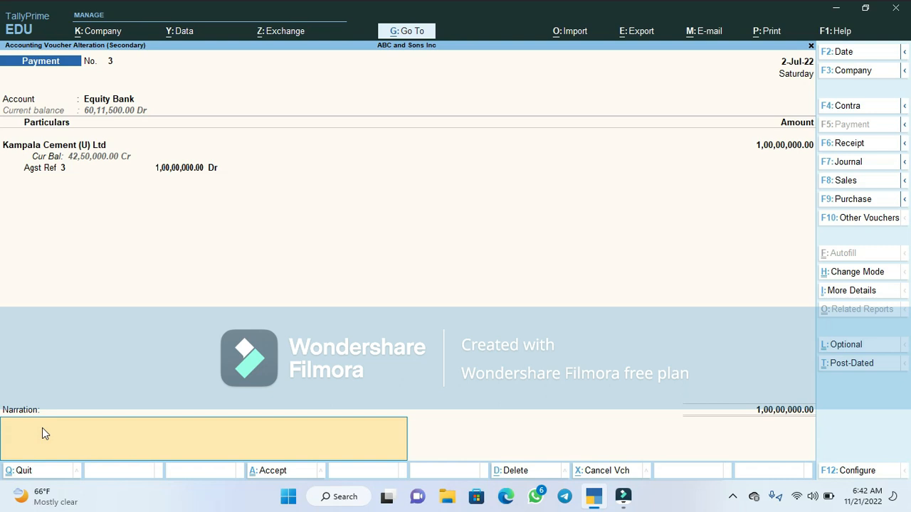
type("Payment")
type("of UGX. 10,000,")
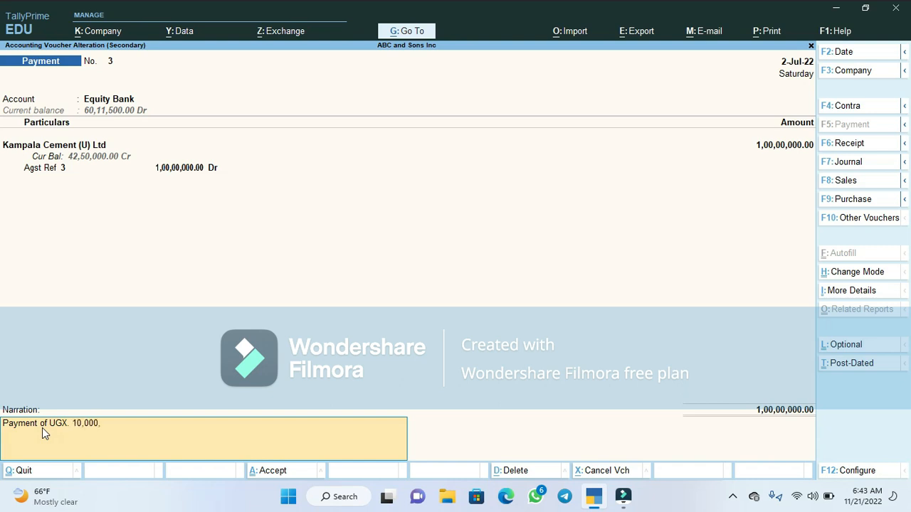
type("000,/= to Kampala cement U")
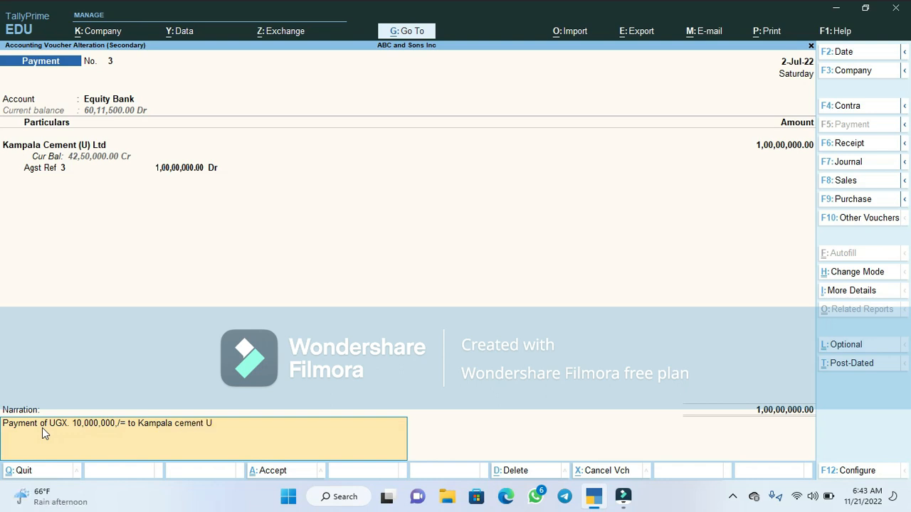
type(" ltd")
key("BackSpace")
key("BackSpace")
type("d")
key("Return")
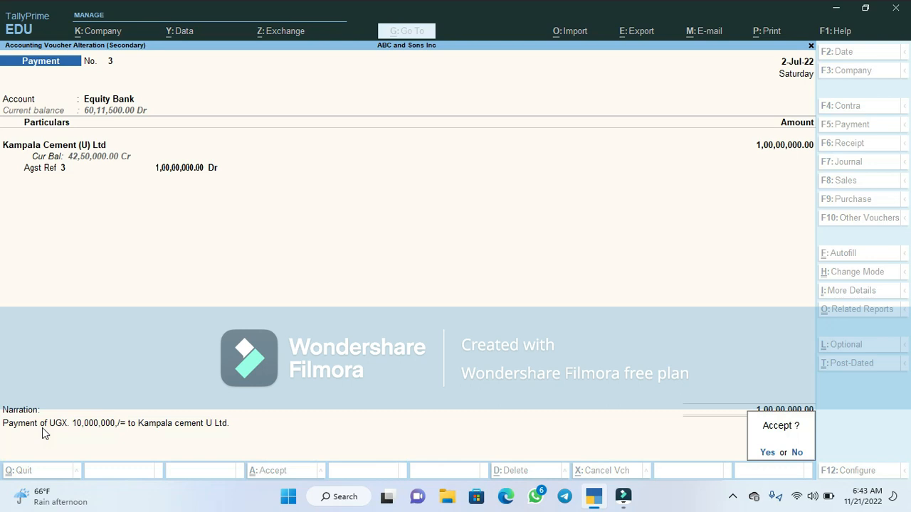
key("Return")
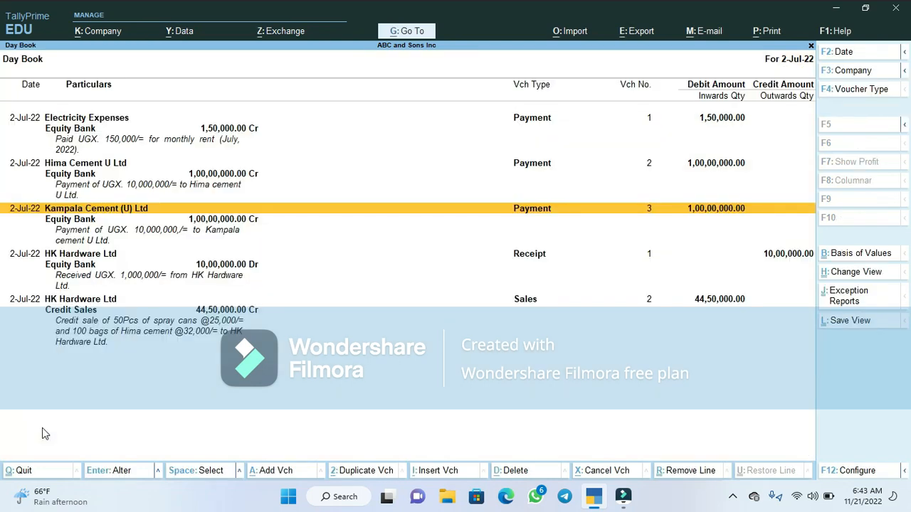
- Check the Kampala Cement narration in the Day Book and close the report
key("Down")
key("Down")
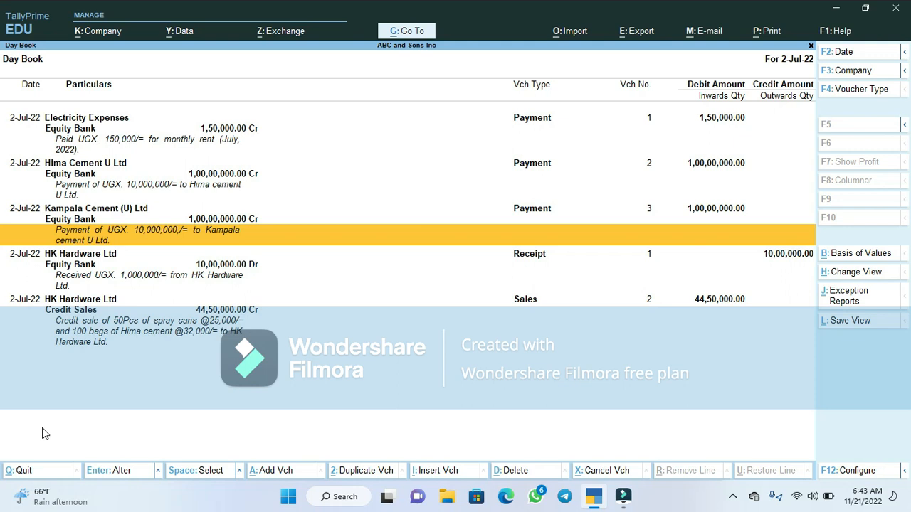
key("Escape")
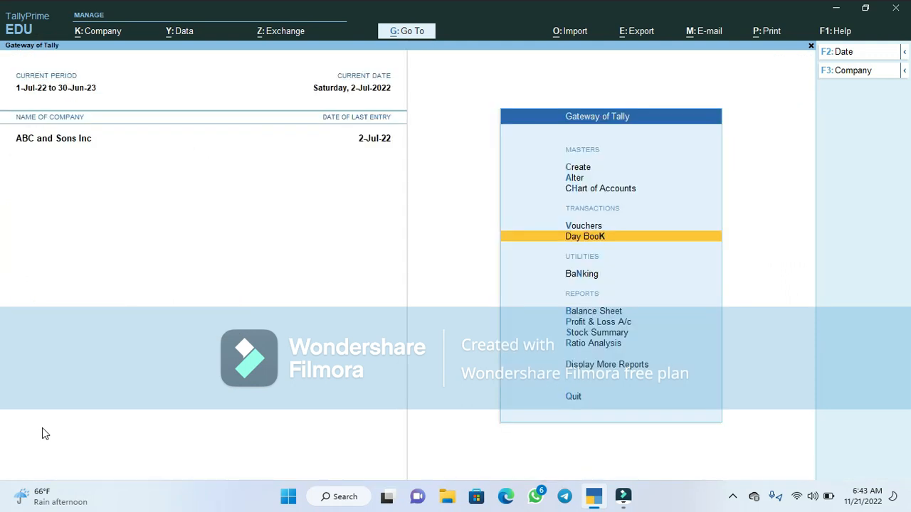